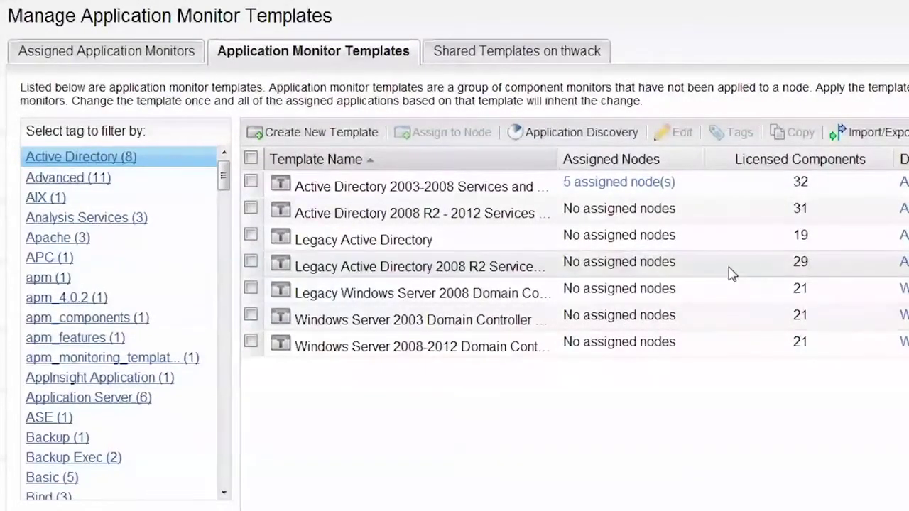
# Step: Filter the application monitor templates by the SQL Server tag and open the SQL Server 2012 Performance (SQL) template for editing
pyautogui.moveTo(224, 189); pyautogui.dragTo(237, 451)
pyautogui.click(92, 261)
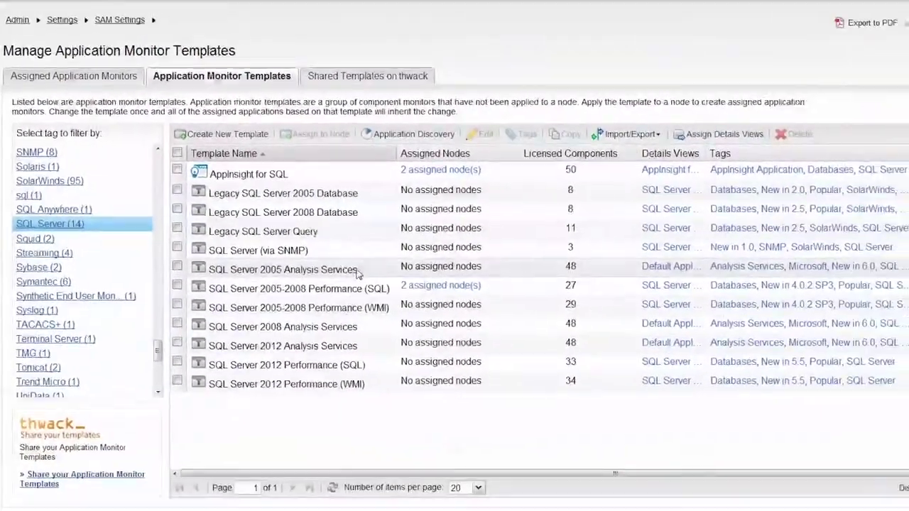
pyautogui.click(177, 362)
pyautogui.click(478, 135)
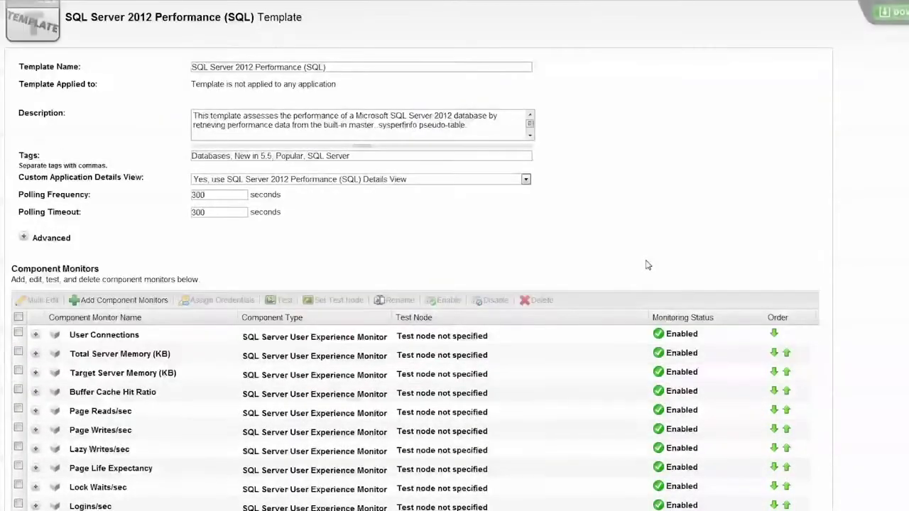
# Step: Examine the settings of the User Connections, Total Server Memory (KB) and Target Server Memory (KB) component monitors
pyautogui.scroll(-1, 647, 265)
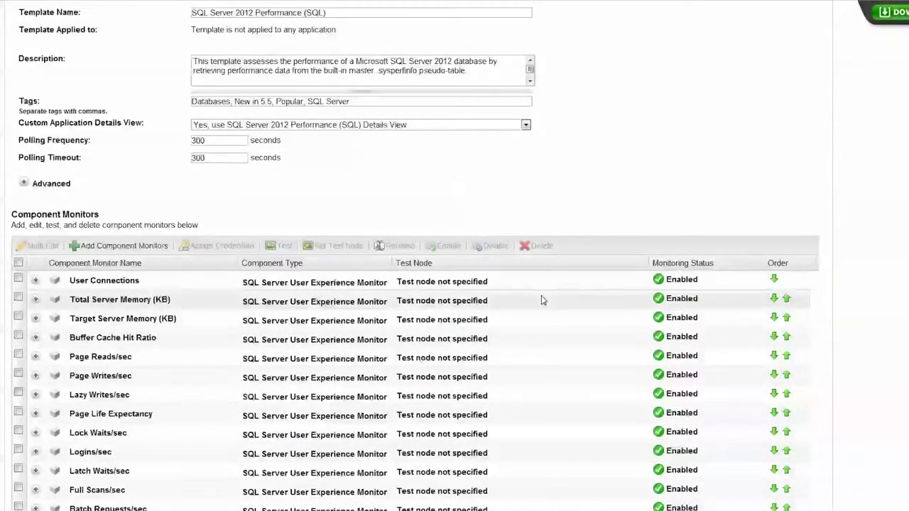
pyautogui.click(69, 286)
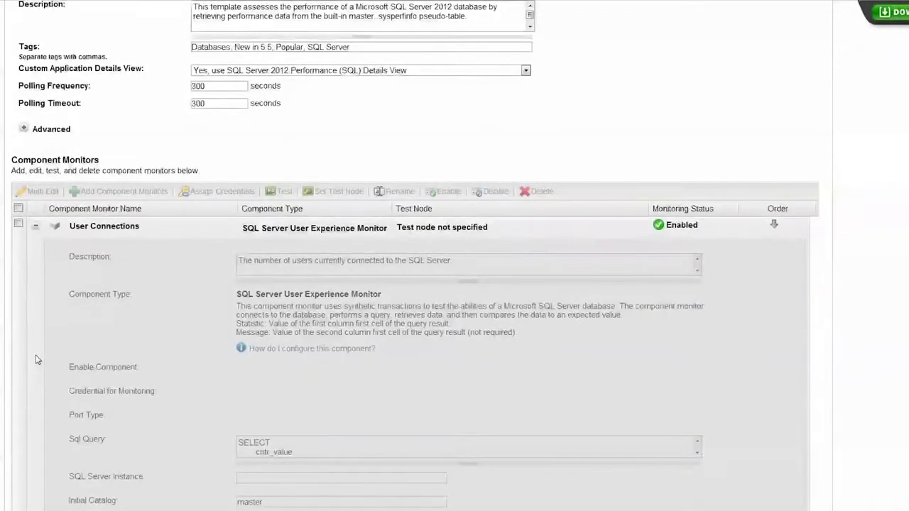
pyautogui.scroll(-5, 36, 360)
pyautogui.scroll(-5, 37, 359)
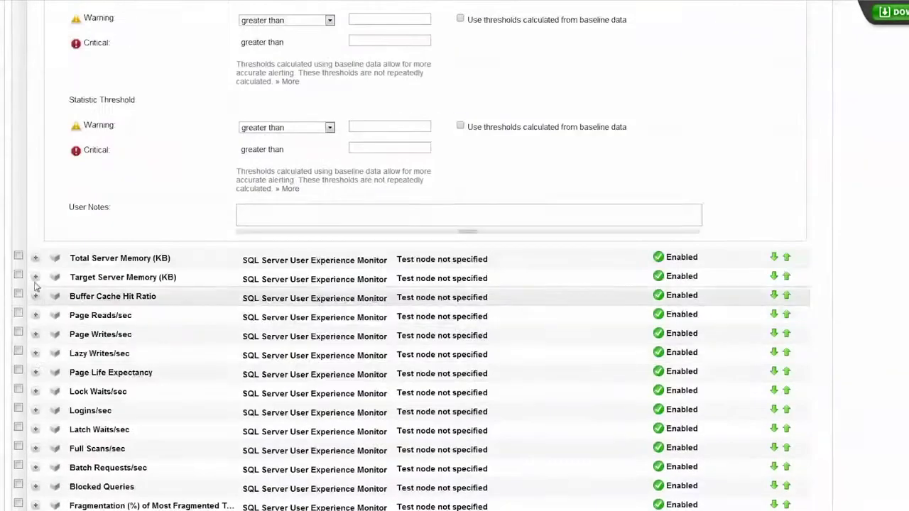
pyautogui.click(34, 258)
pyautogui.scroll(-3, 34, 258)
pyautogui.scroll(-1, 34, 258)
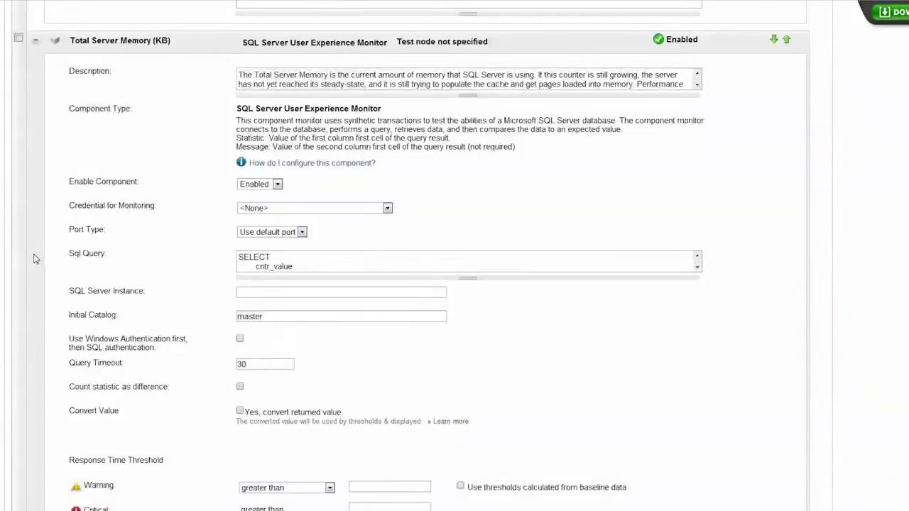
pyautogui.scroll(-6, 34, 258)
pyautogui.click(35, 291)
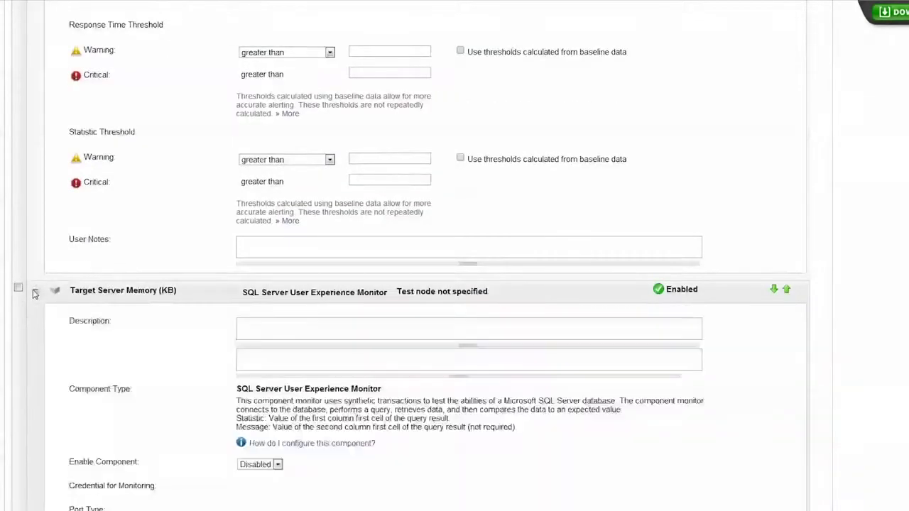
pyautogui.scroll(-10, 33, 294)
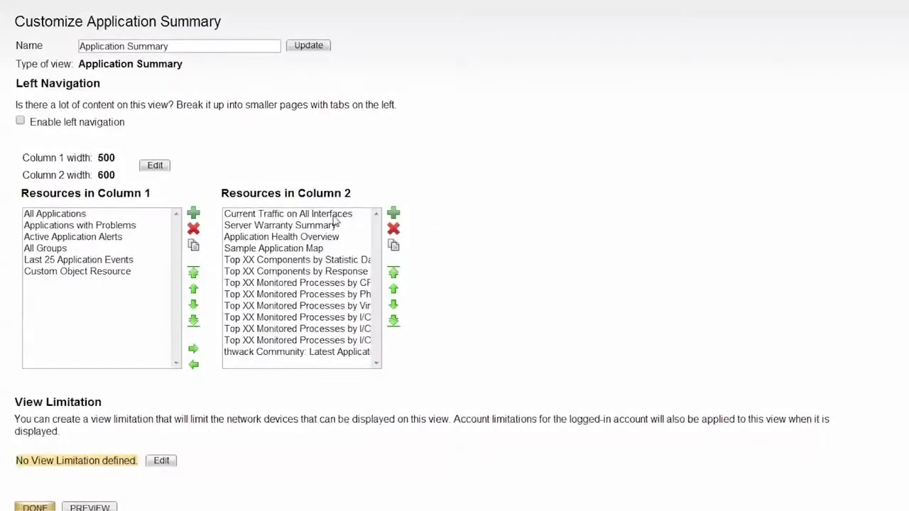
# Step: Add All Transactions, All Nodes - Tree (AJAX) and both Custom List of Reports resources to column 2 of the Application Summary view
pyautogui.click(335, 214)
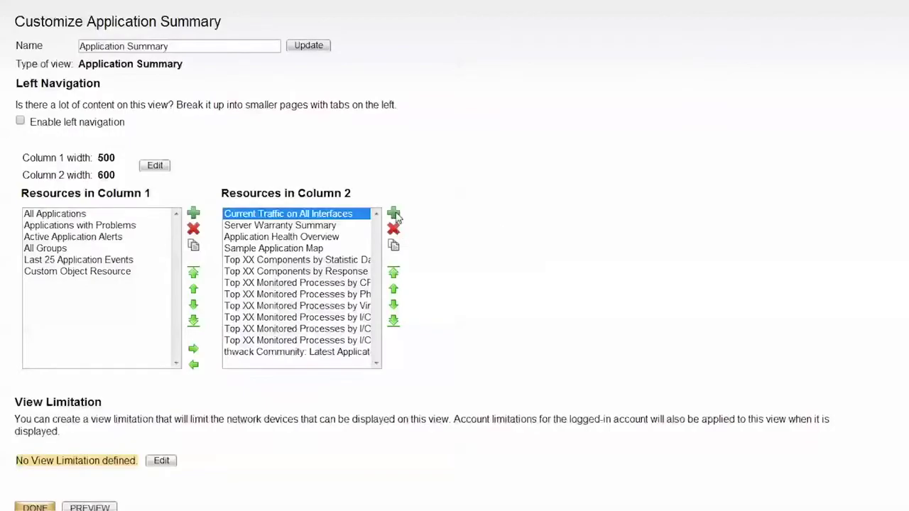
pyautogui.click(394, 214)
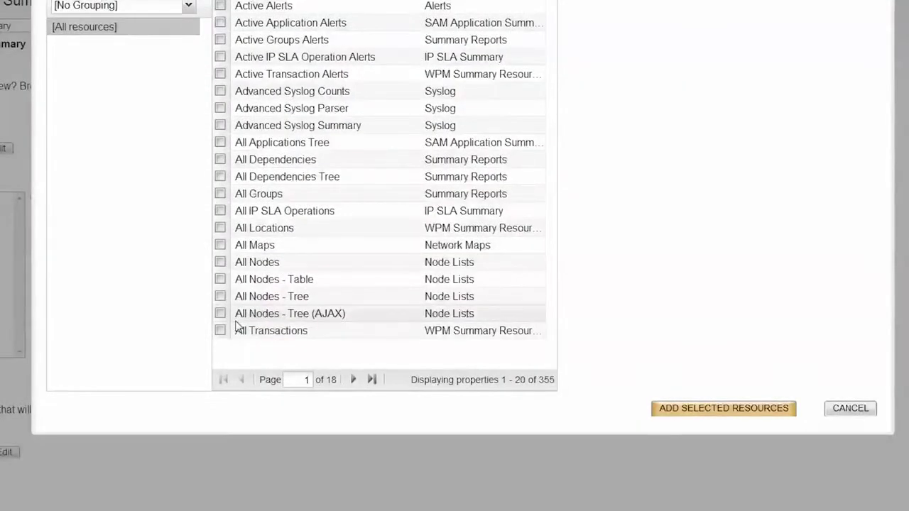
pyautogui.click(220, 330)
pyautogui.click(220, 314)
pyautogui.click(354, 380)
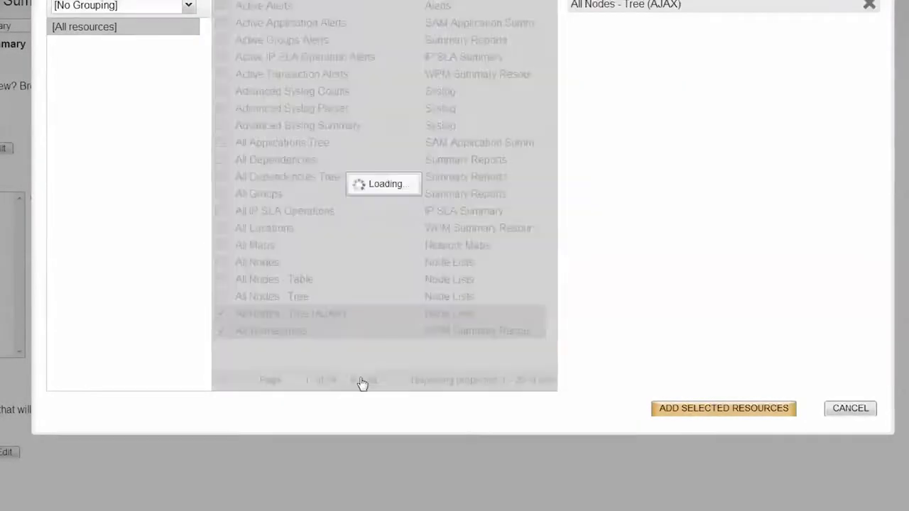
pyautogui.click(220, 176)
pyautogui.click(220, 193)
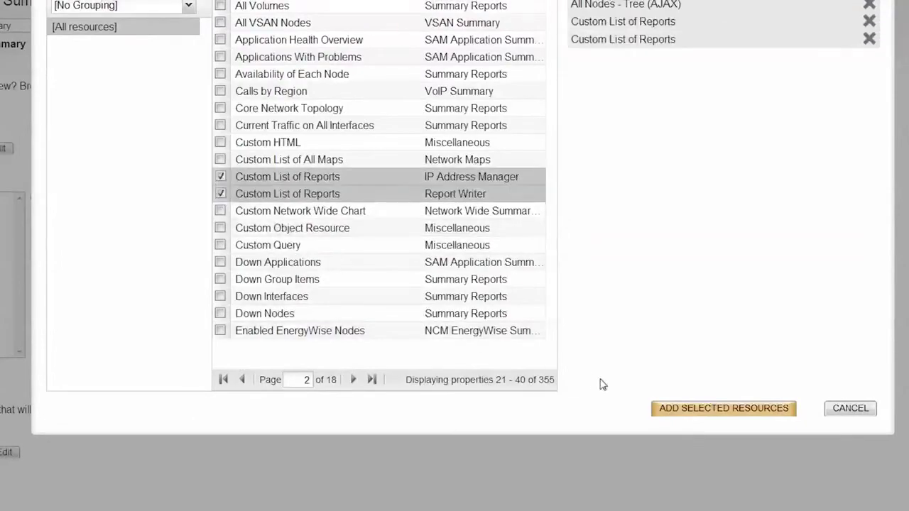
pyautogui.click(671, 409)
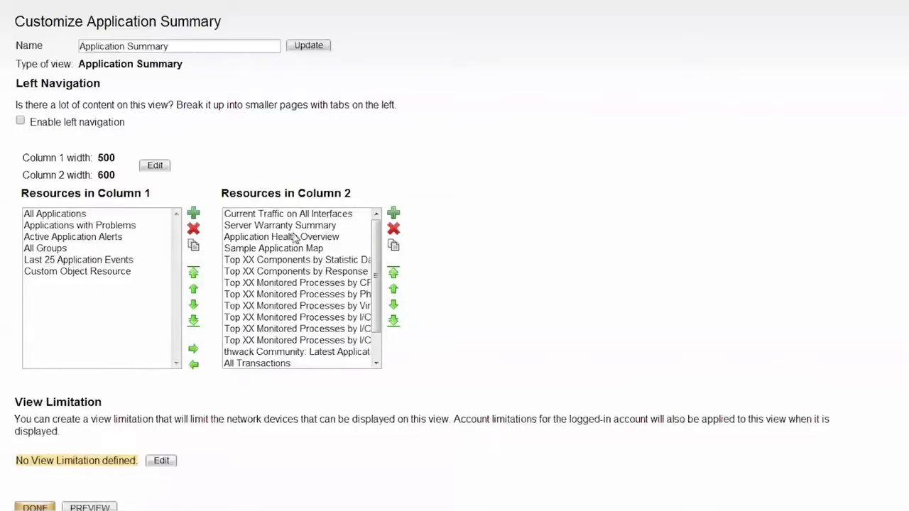
# Step: Move Current Traffic on All Interfaces, Server Warranty Summary, Application Health Overview and Sample Application Map from column 2 to column 1
pyautogui.click(295, 214)
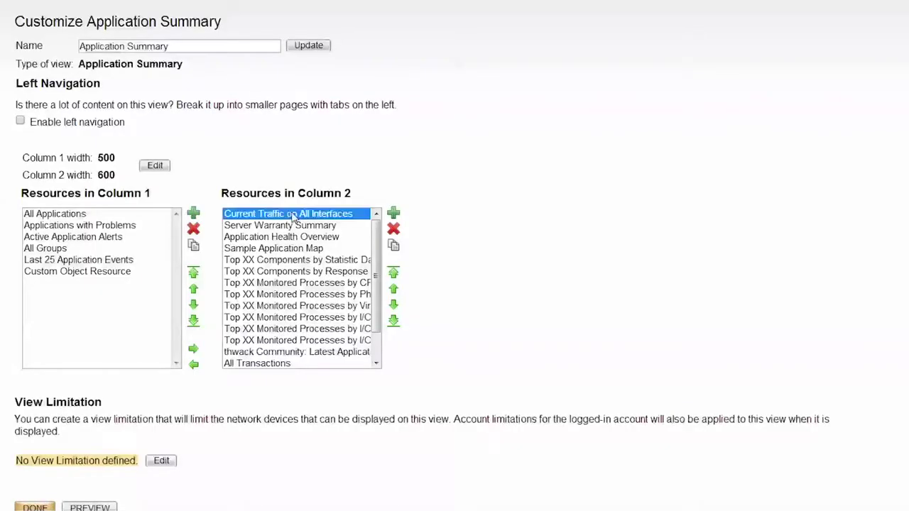
pyautogui.keyDown('shift'); pyautogui.click(294, 252); pyautogui.keyUp('shift')
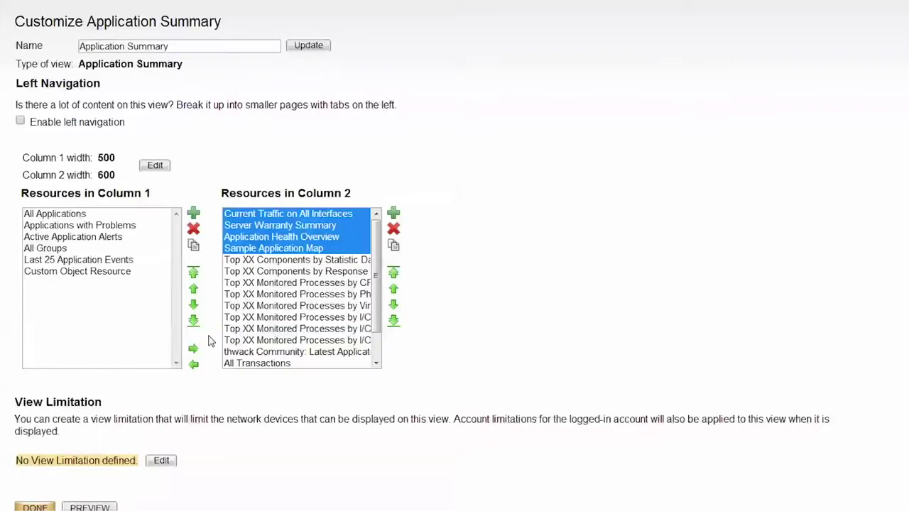
pyautogui.click(193, 364)
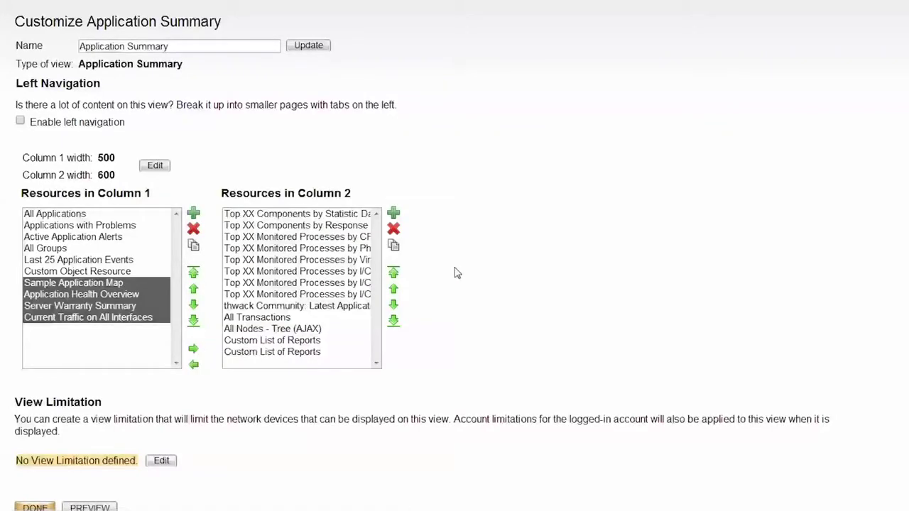
# Step: Limit the Application Summary view to the node name pattern *sql* and finish customizing the view
pyautogui.scroll(-2, 457, 272)
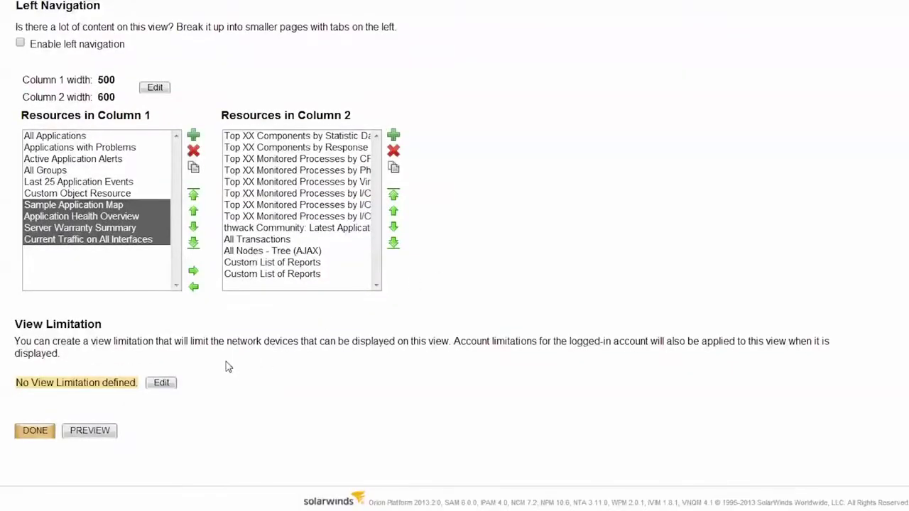
pyautogui.click(161, 384)
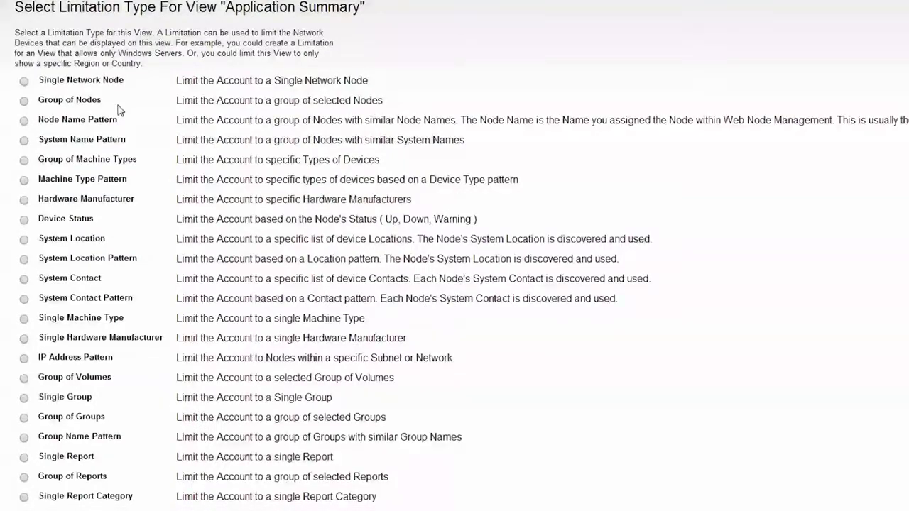
pyautogui.click(24, 120)
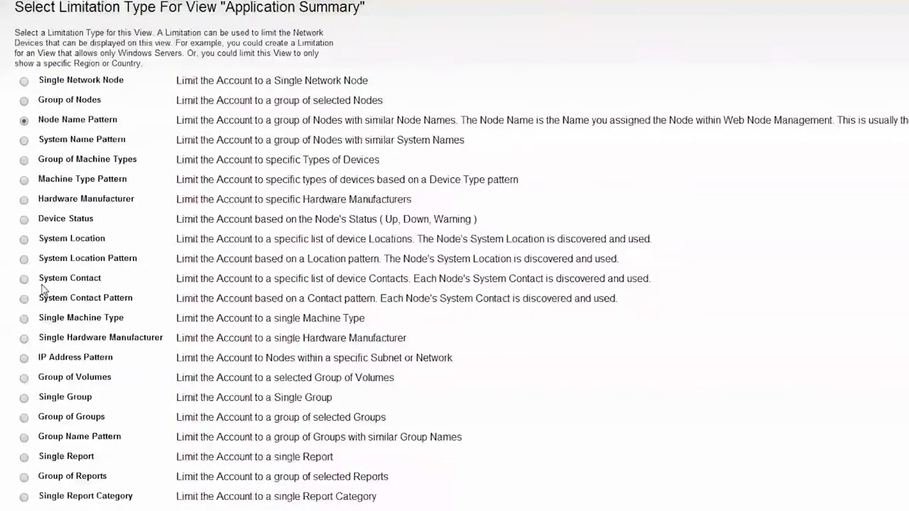
pyautogui.scroll(-5, 45, 293)
pyautogui.click(45, 478)
pyautogui.click(189, 169)
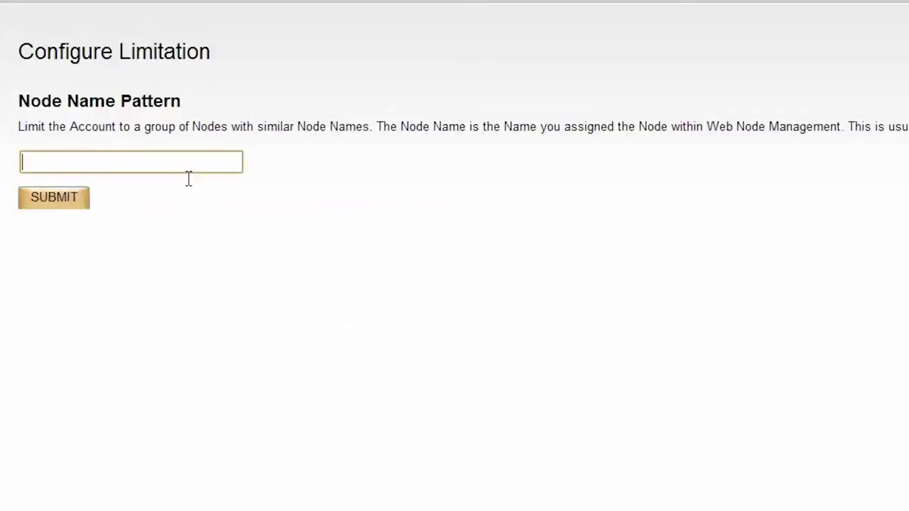
pyautogui.write('*sql*')
pyautogui.press('Tab')
pyautogui.click(74, 202)
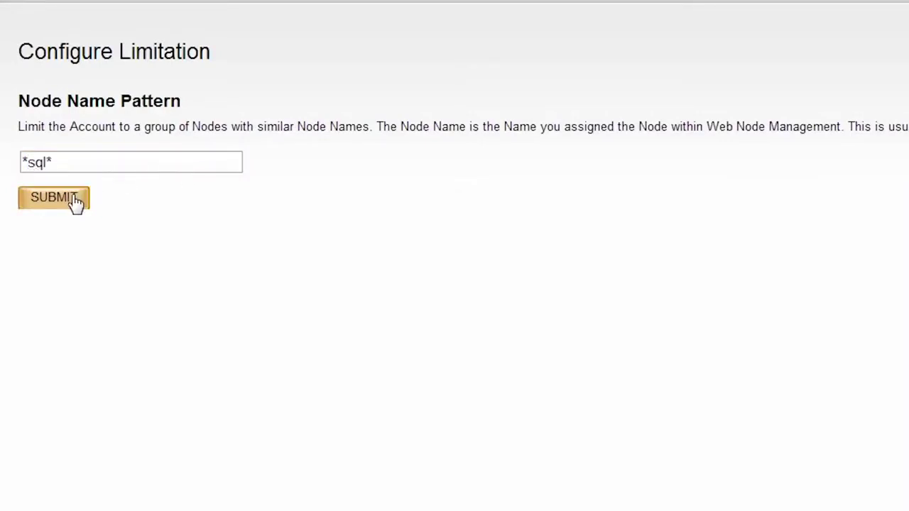
pyautogui.scroll(-3, 174, 433)
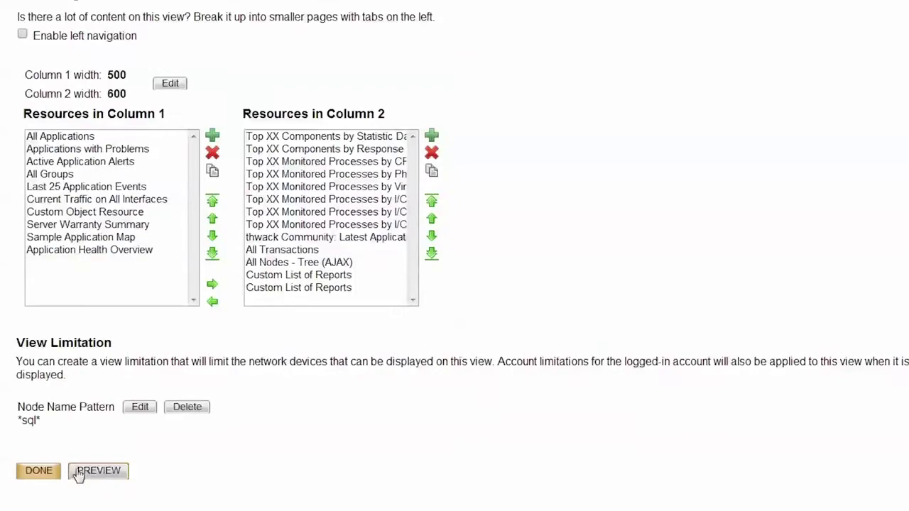
pyautogui.click(39, 470)
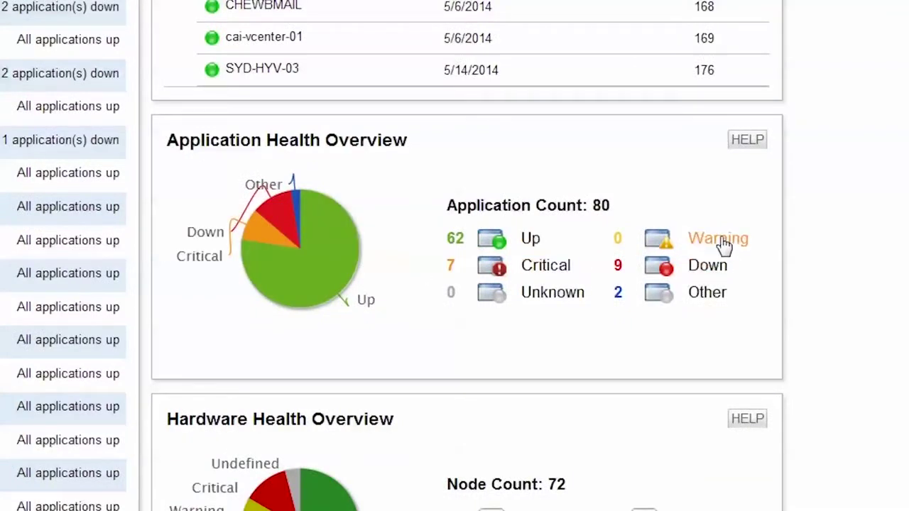
# Step: List the critical applications and open SQL Server 2005-2008 Performance (SQL) on stp-2k8-01
pyautogui.click(550, 267)
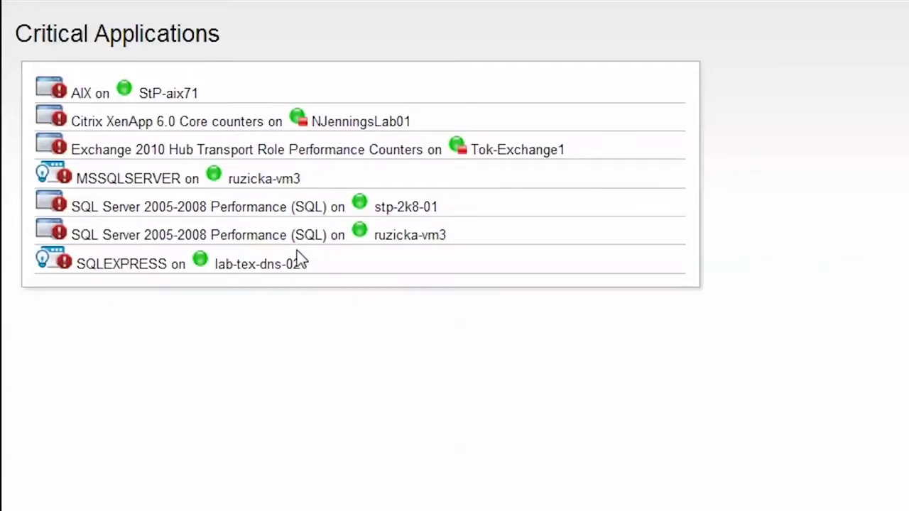
pyautogui.moveTo(183, 209)
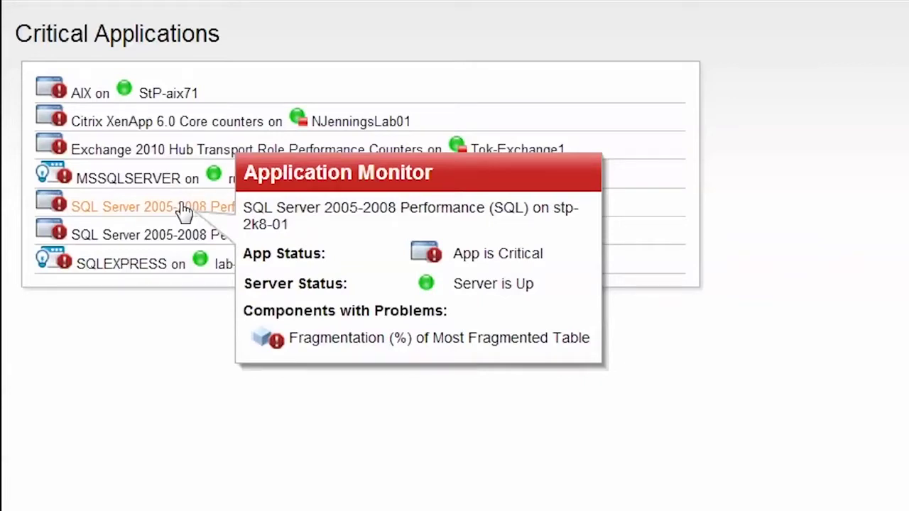
pyautogui.click(183, 209)
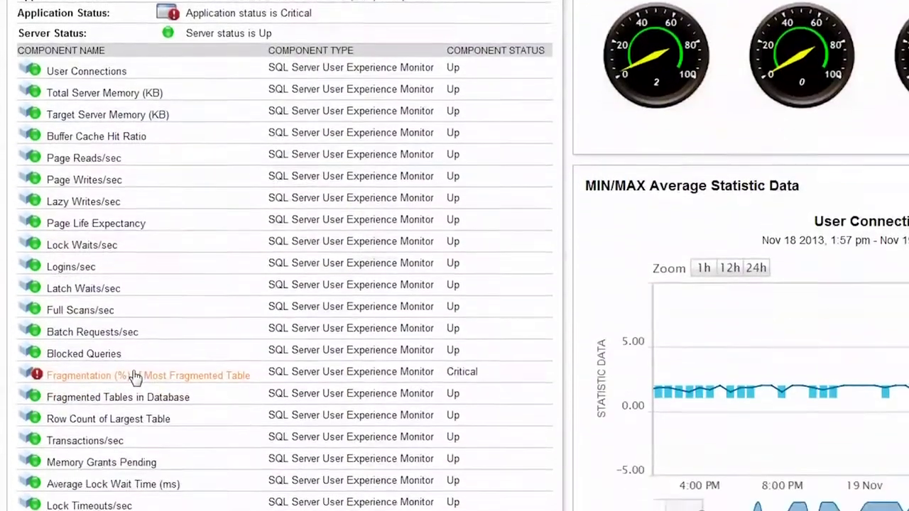
# Step: Examine the component details of Fragmentation (%) of Most Fragmented Table
pyautogui.moveTo(135, 340)
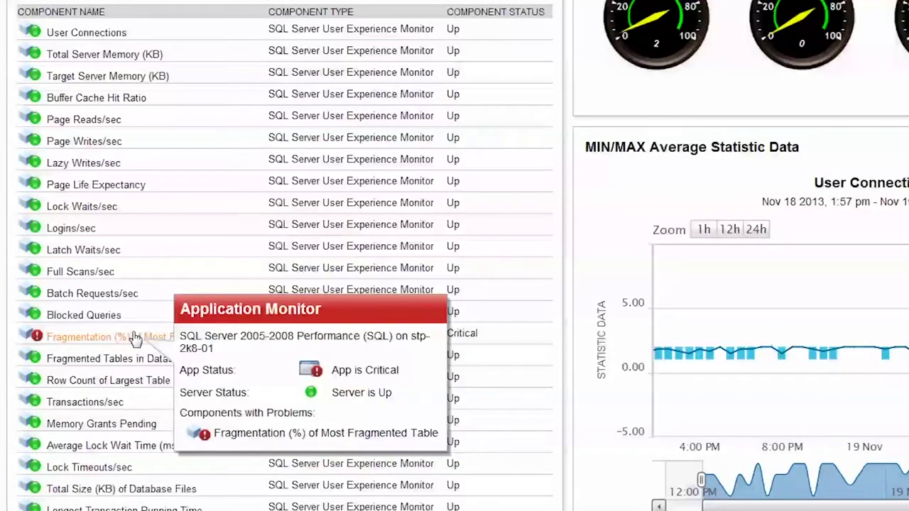
pyautogui.click(135, 339)
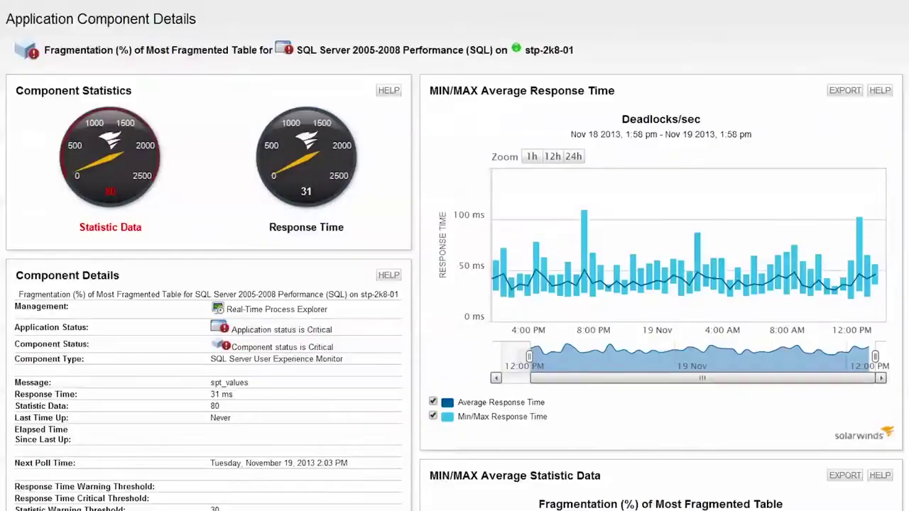
pyautogui.scroll(-10, 455, 256)
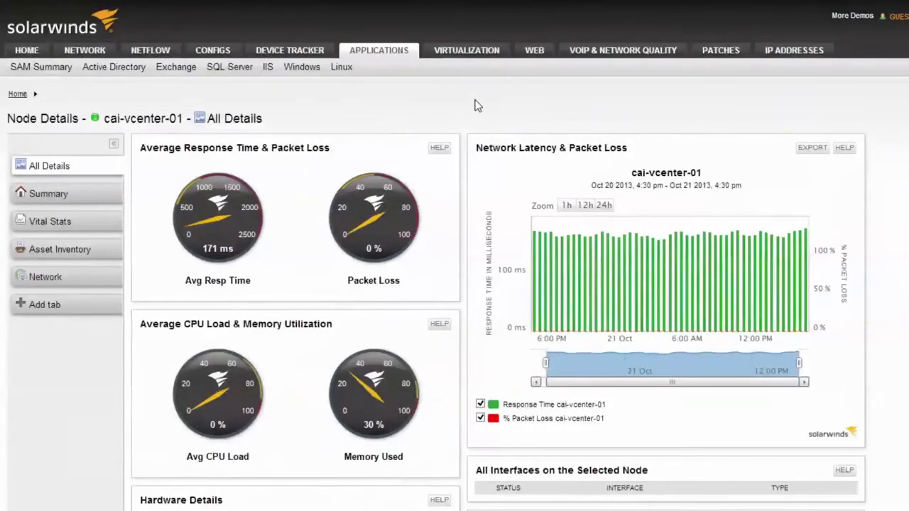
# Step: Open the Real-Time Process Explorer from the node's management tools and select the WmiPrvSE.exe process with ID 4084
pyautogui.scroll(-5, 478, 106)
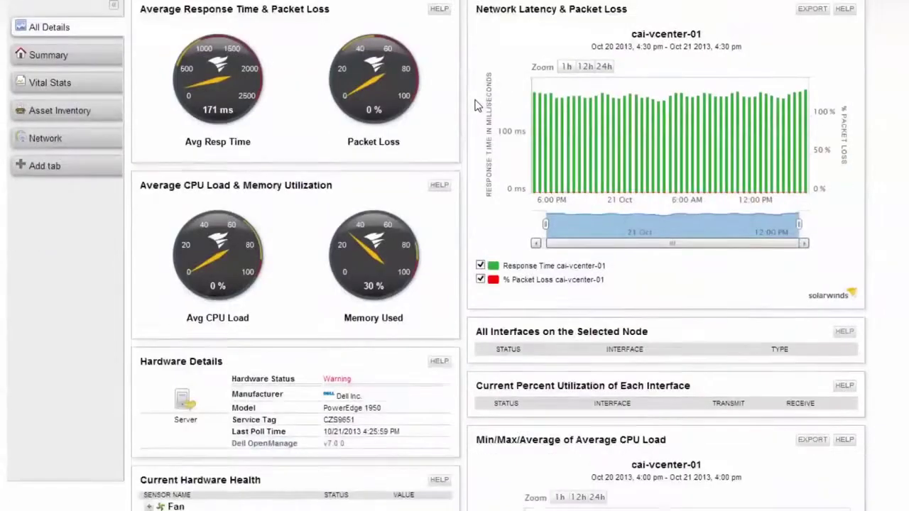
pyautogui.scroll(-5, 477, 105)
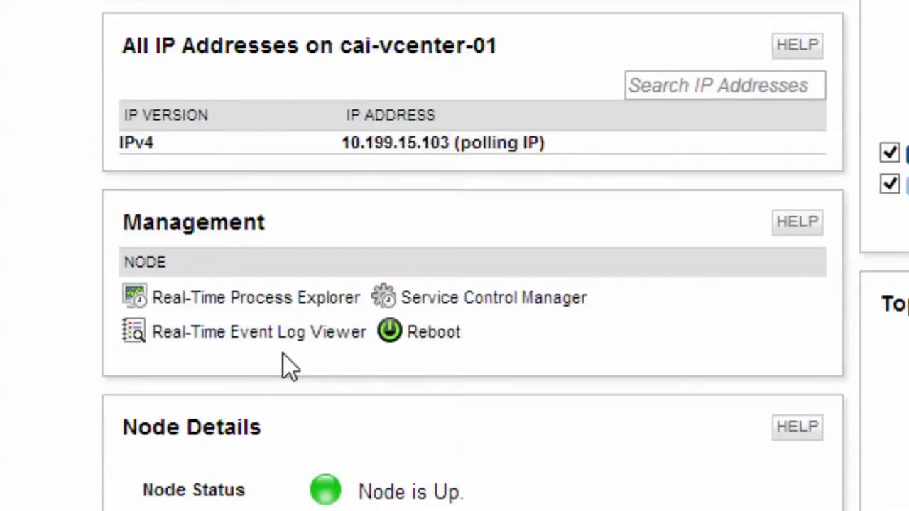
pyautogui.click(295, 305)
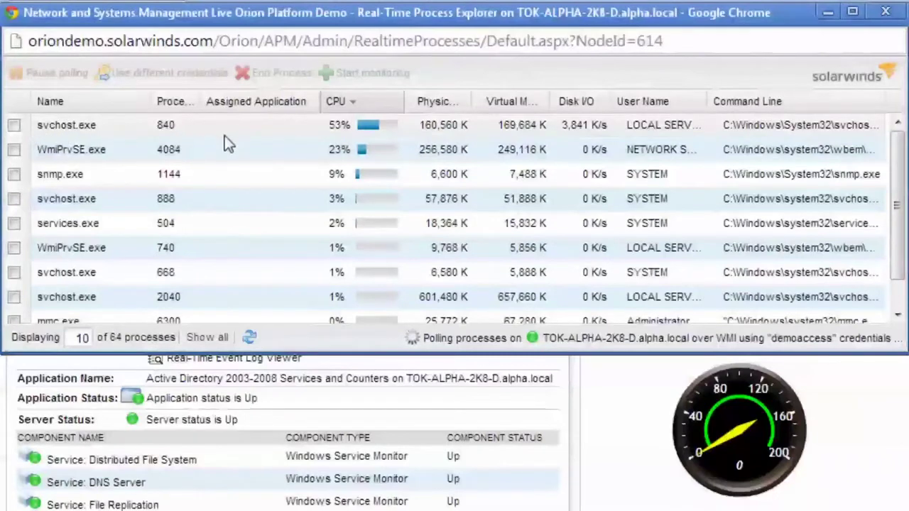
pyautogui.click(15, 150)
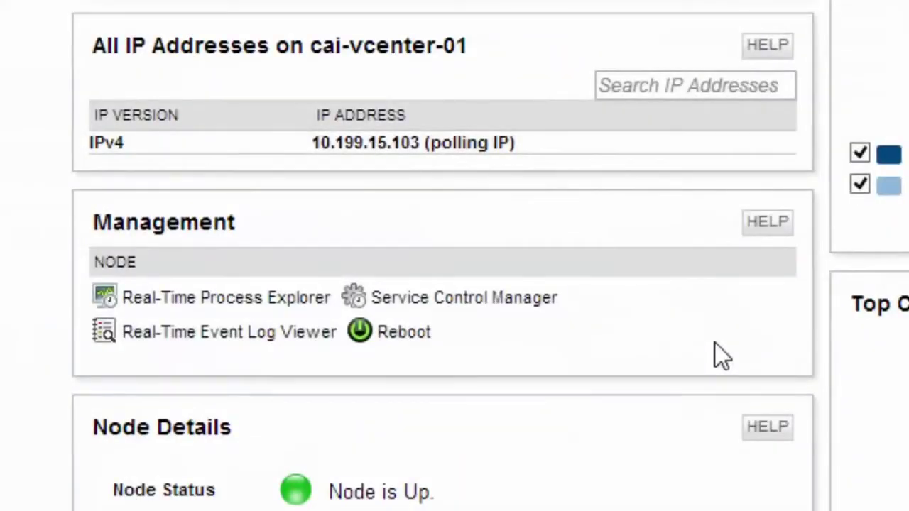
# Step: Open the Service Control Manager for cai-vcenter-01 and select the Application Host Helper Service
pyautogui.click(544, 302)
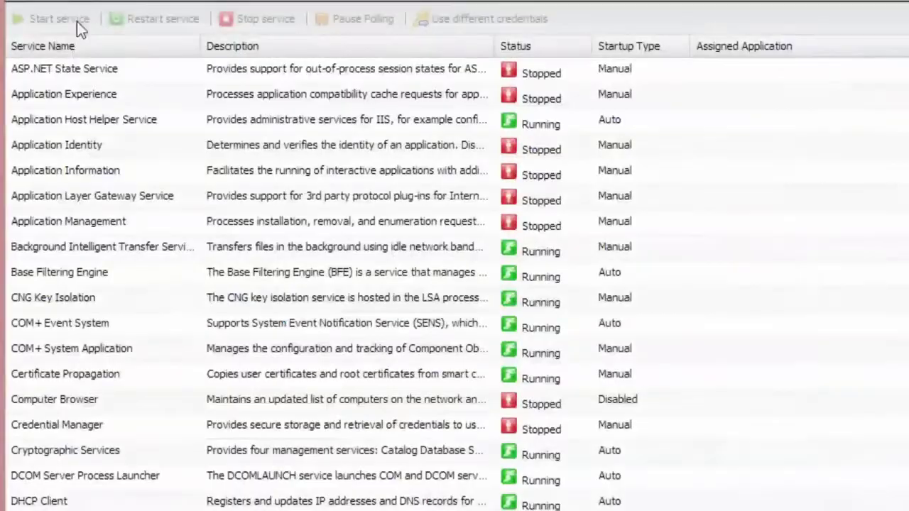
pyautogui.click(67, 116)
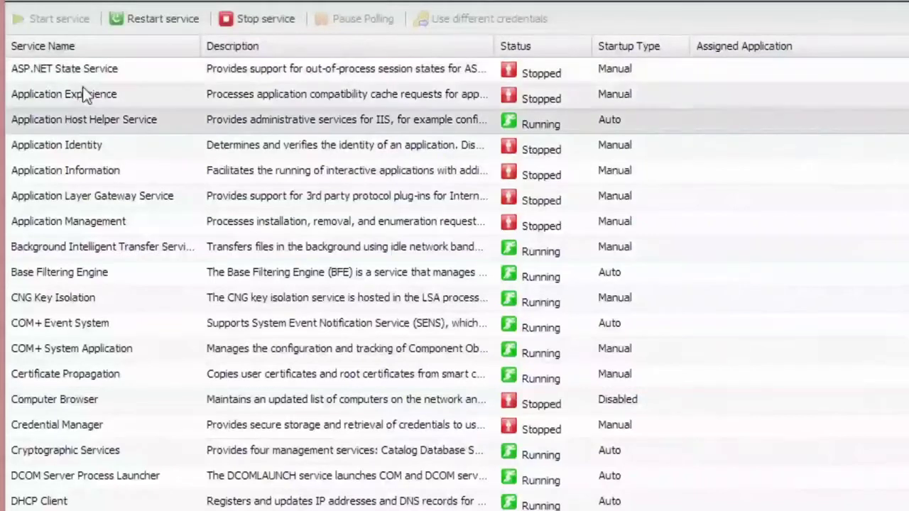
# Step: Stop the selected Application Host Helper Service
pyautogui.click(257, 19)
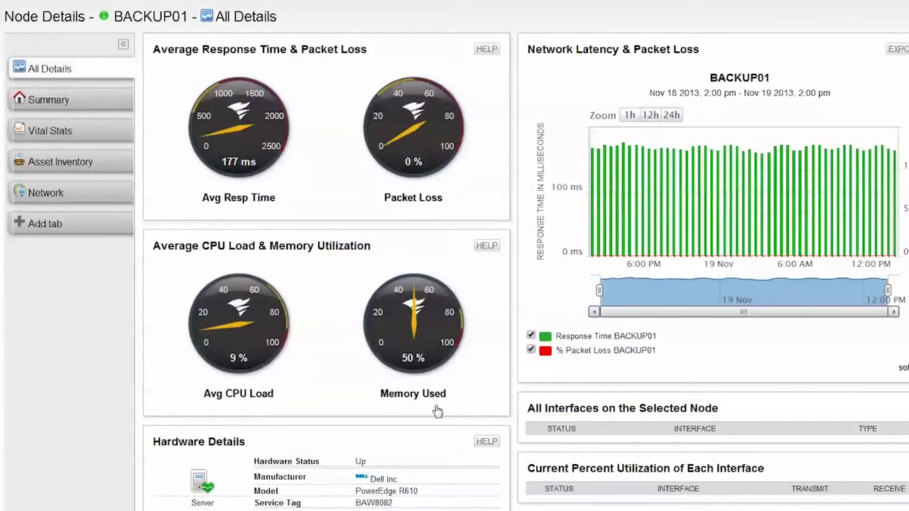
# Step: Examine the Fan, Power Supply and Temperature sensor readings under Current Hardware Health for BACKUP01
pyautogui.scroll(-4, 130, 350)
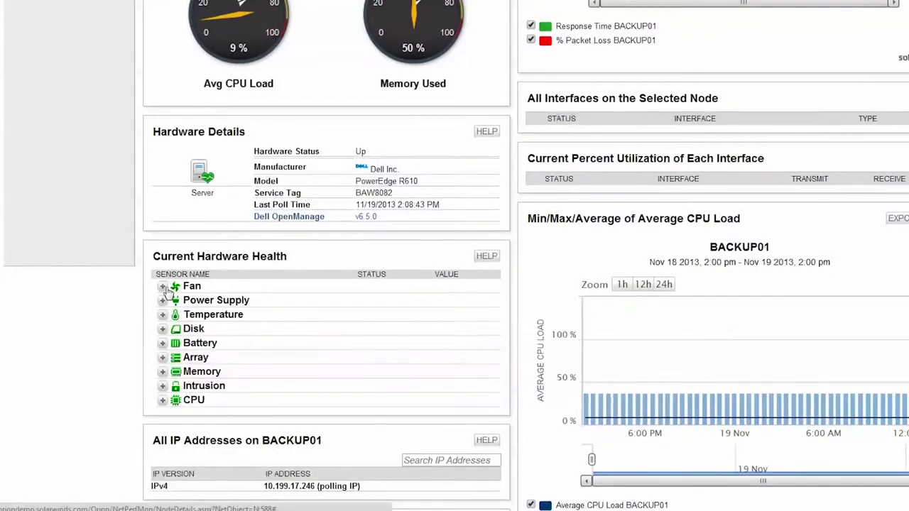
pyautogui.click(163, 287)
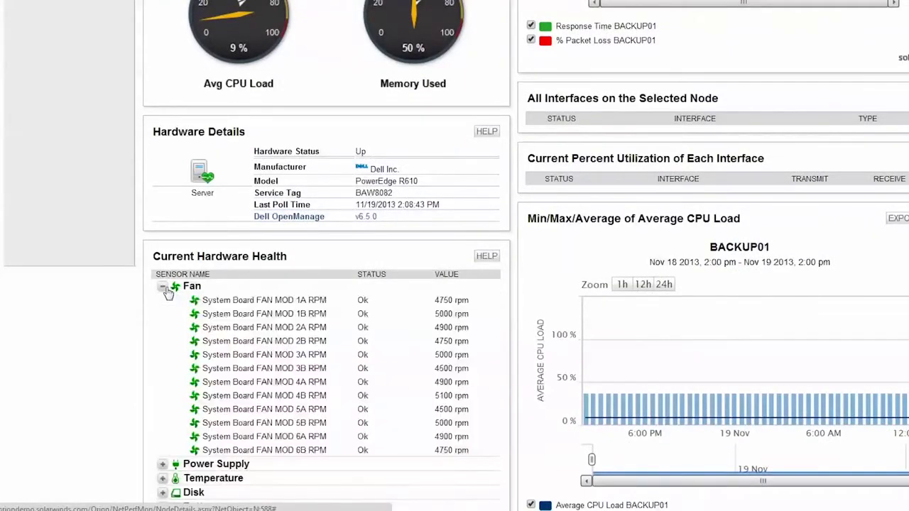
pyautogui.click(163, 464)
pyautogui.scroll(-4, 162, 463)
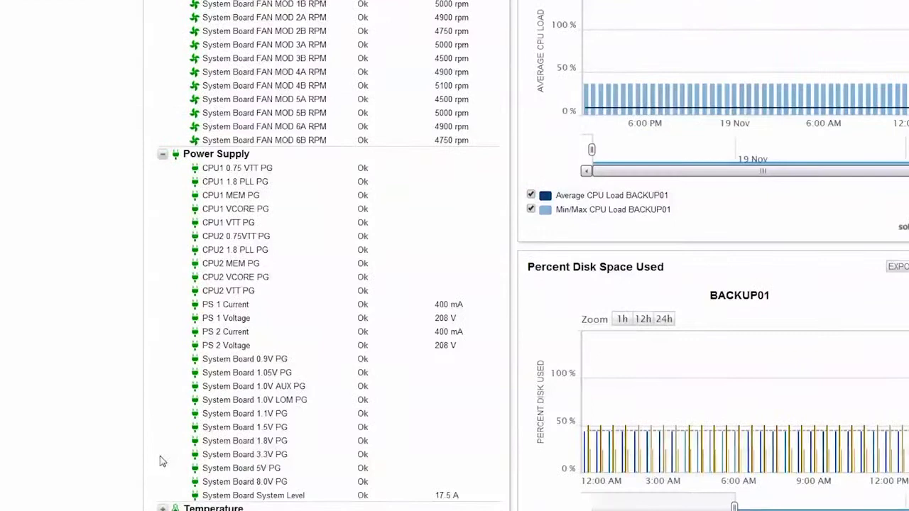
pyautogui.scroll(-2, 162, 462)
pyautogui.click(163, 445)
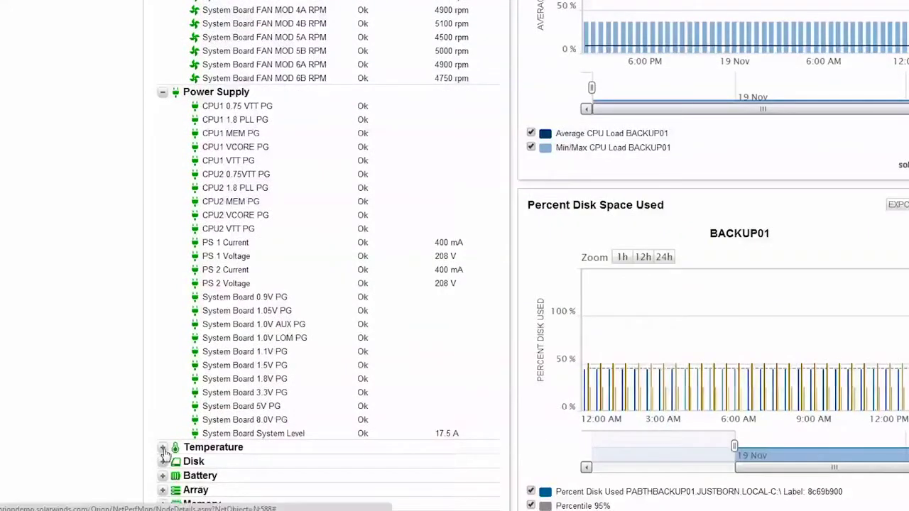
pyautogui.scroll(-1, 162, 456)
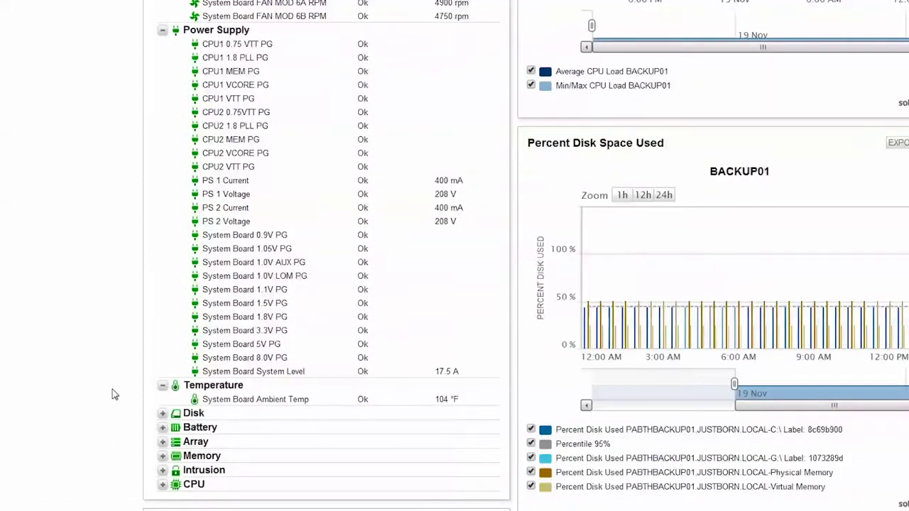
pyautogui.scroll(-1, 113, 395)
pyautogui.scroll(-1, 114, 395)
pyautogui.scroll(5, 114, 395)
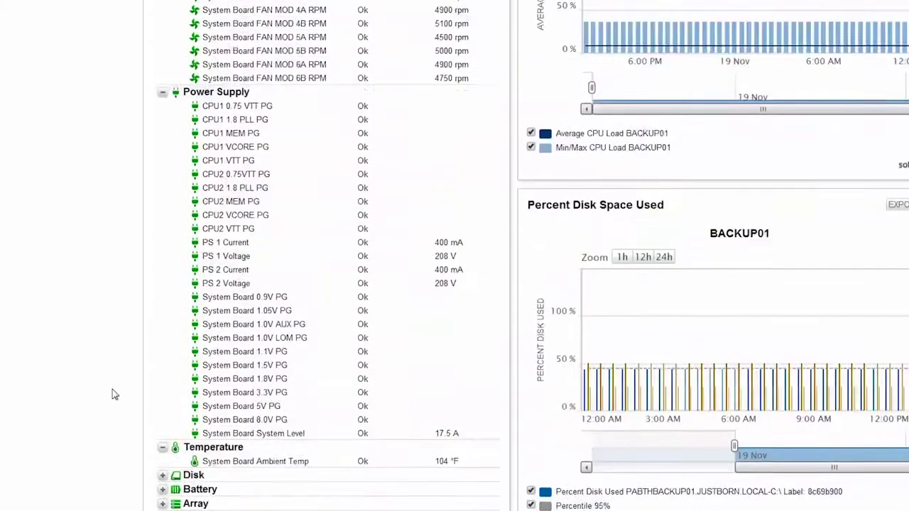
# Step: Open the Down Applications group details and review the group's root cause and members
pyautogui.click(293, 54)
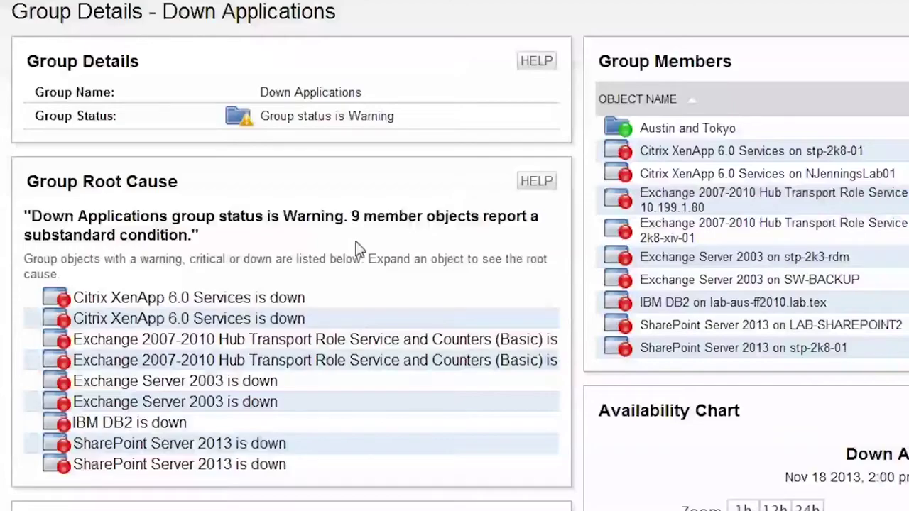
pyautogui.scroll(-5, 348, 256)
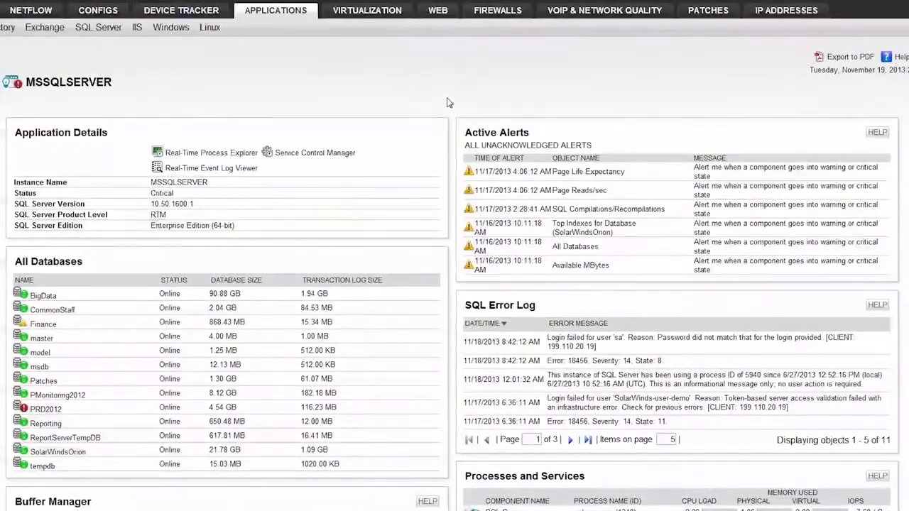
# Step: Examine the MSSQLSERVER databases, alerts and error log, and its buffer, cache, memory, lock and page statistics
pyautogui.scroll(-2, 447, 103)
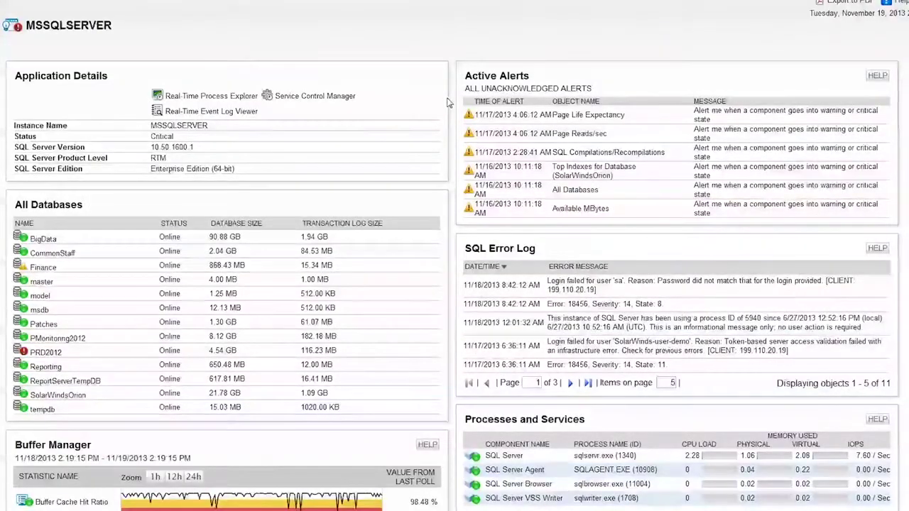
pyautogui.scroll(-1, 448, 103)
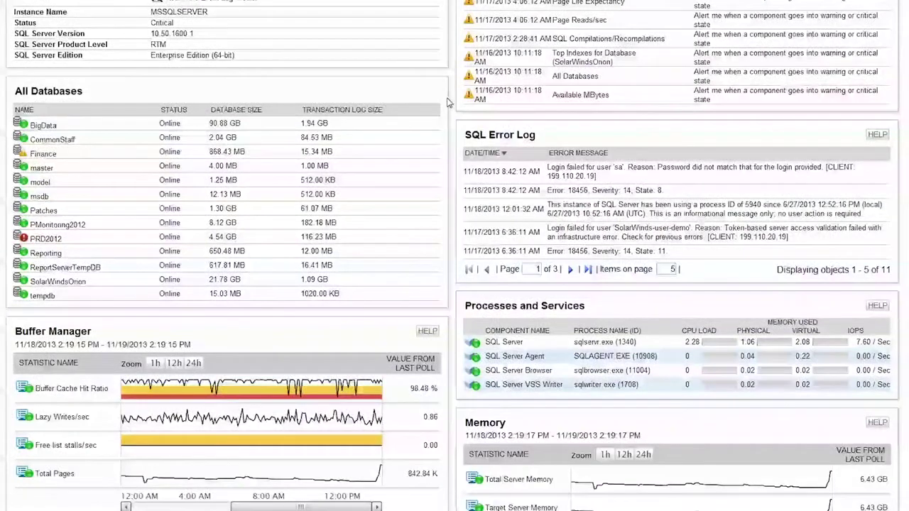
pyautogui.scroll(-2, 447, 103)
pyautogui.scroll(-1, 448, 103)
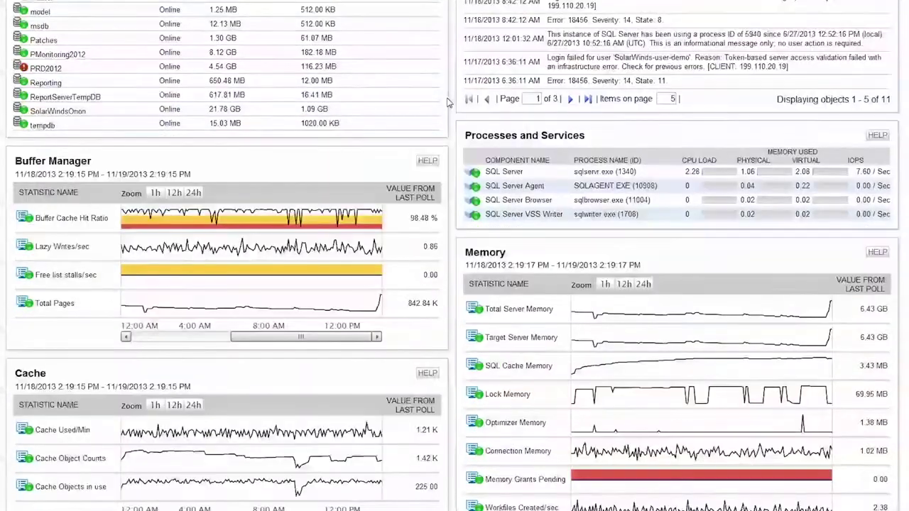
pyautogui.scroll(-1, 447, 103)
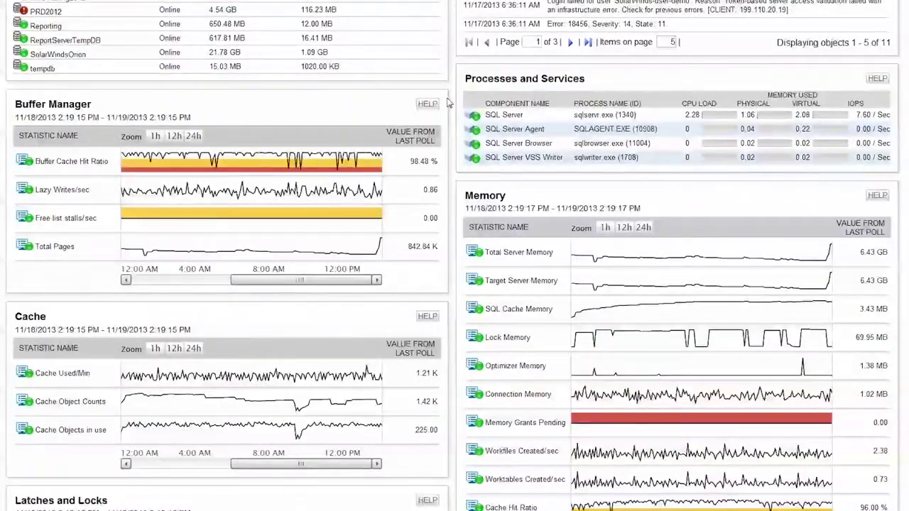
pyautogui.scroll(-2, 448, 103)
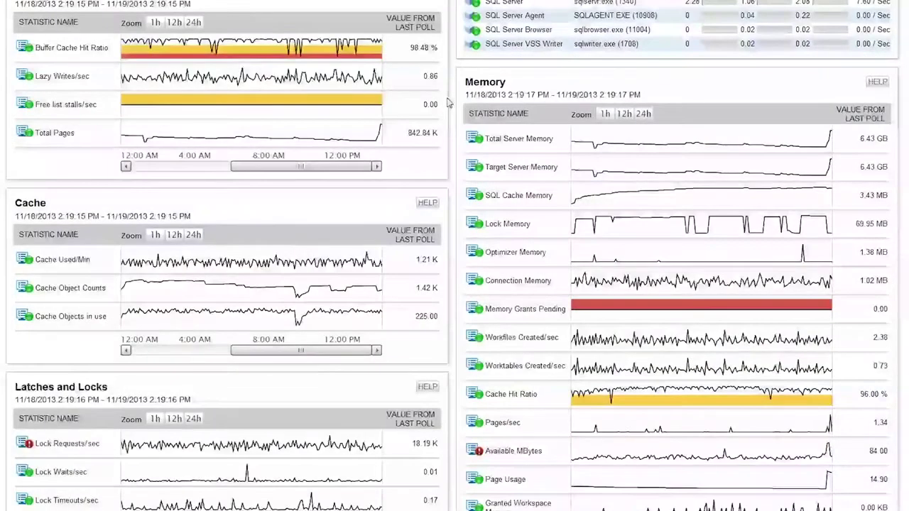
pyautogui.scroll(-1, 447, 103)
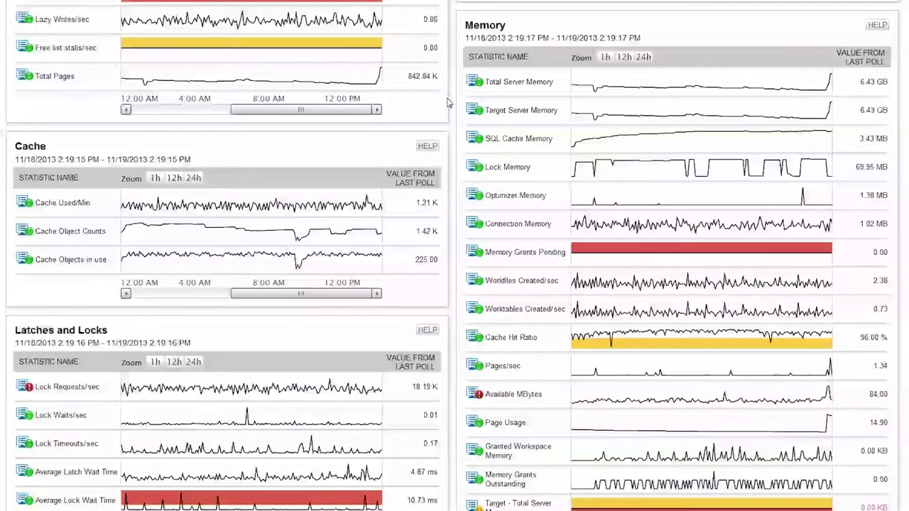
pyautogui.scroll(-2, 448, 103)
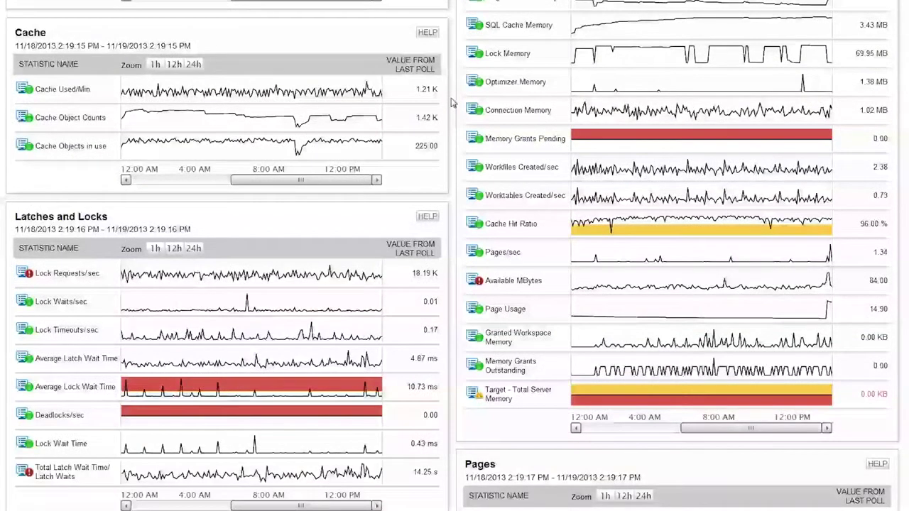
pyautogui.scroll(-1, 451, 103)
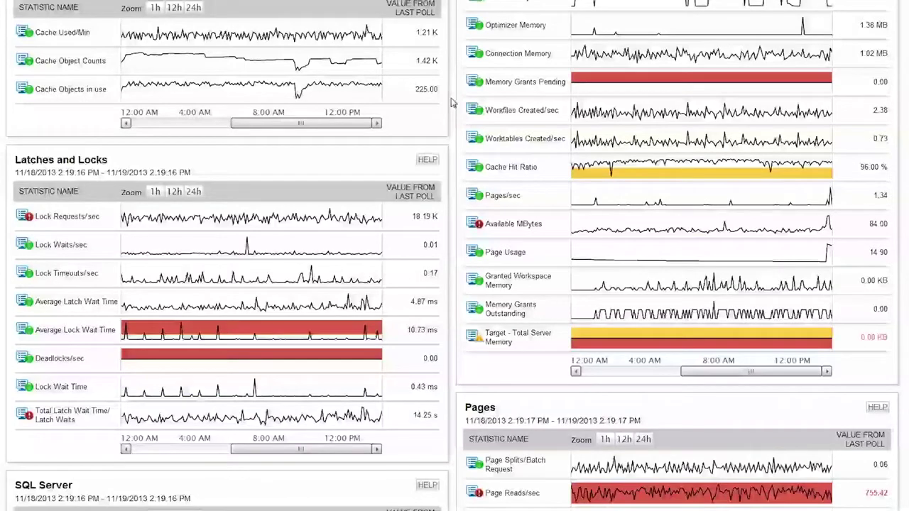
pyautogui.scroll(-1, 452, 103)
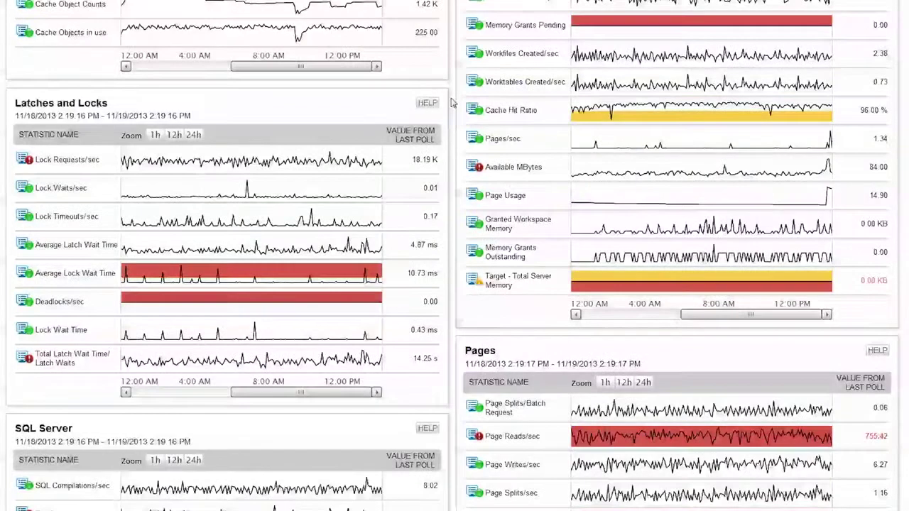
pyautogui.scroll(-1, 452, 103)
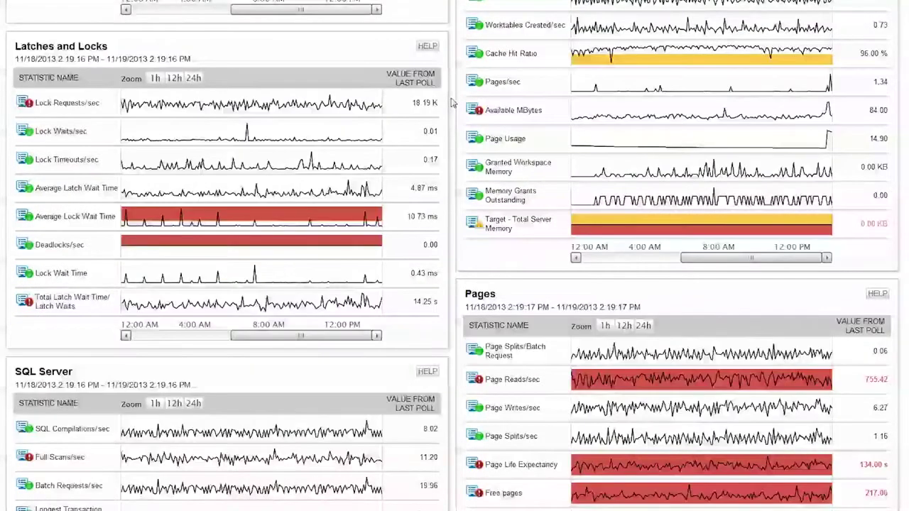
pyautogui.scroll(-1, 451, 103)
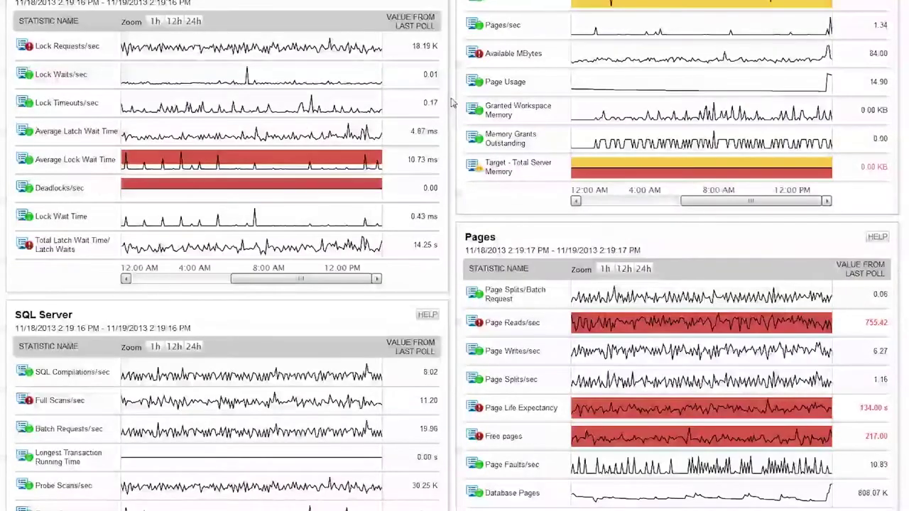
pyautogui.scroll(-1, 452, 103)
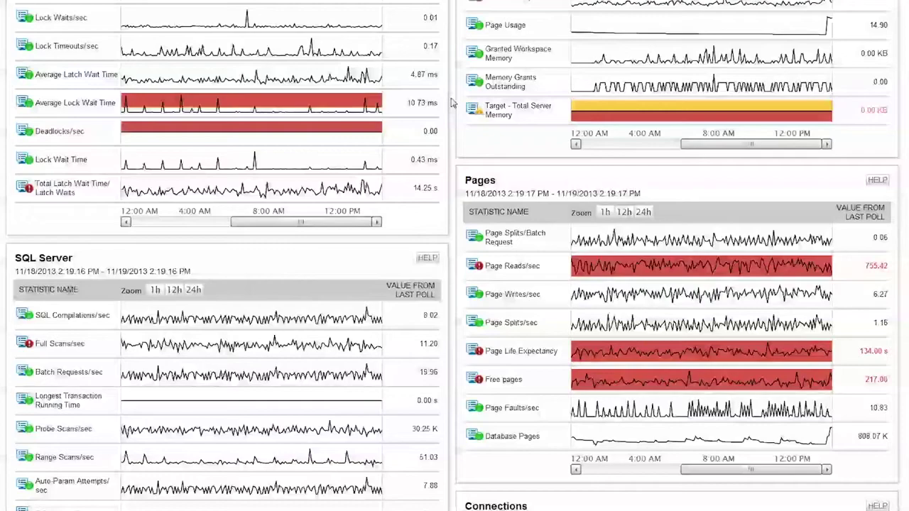
pyautogui.scroll(-1, 452, 103)
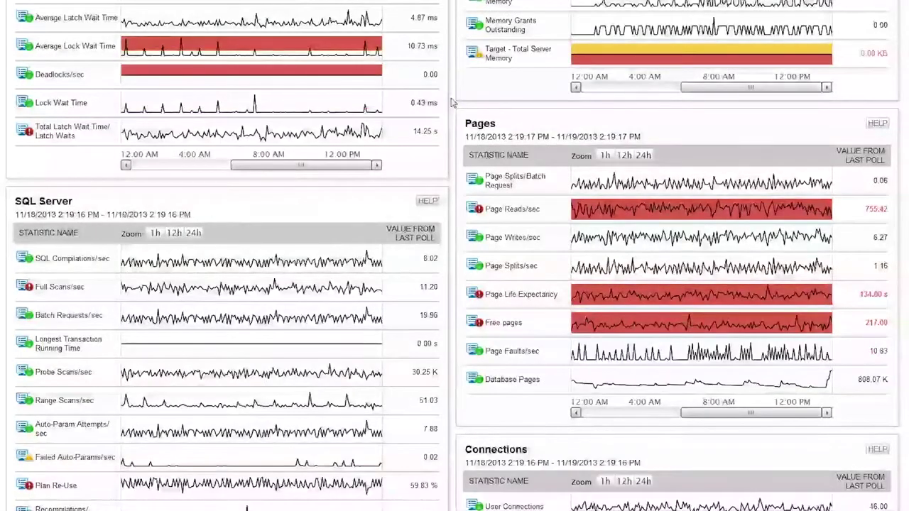
# Step: Review MSSQLSERVER's sessions, connections, event log messages, availability, disk statistics and most expensive queries by CPU time
pyautogui.scroll(-7, 451, 103)
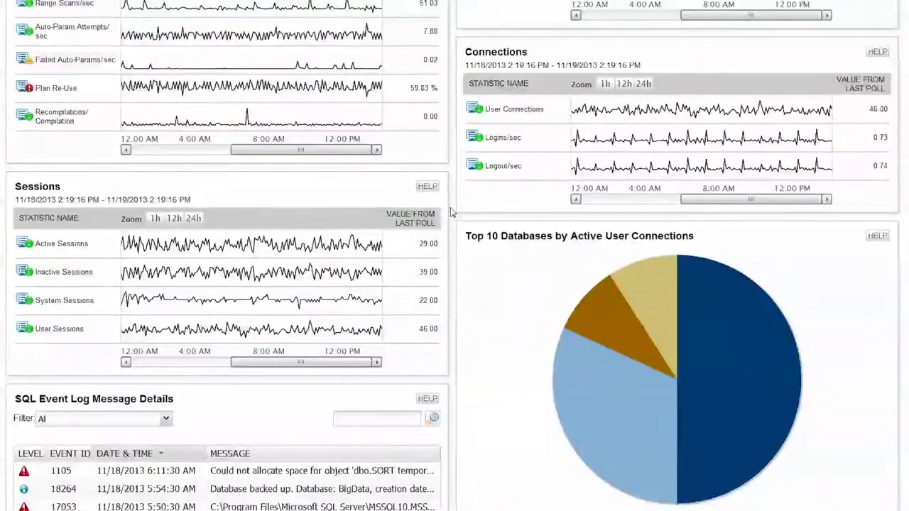
pyautogui.scroll(-8, 451, 212)
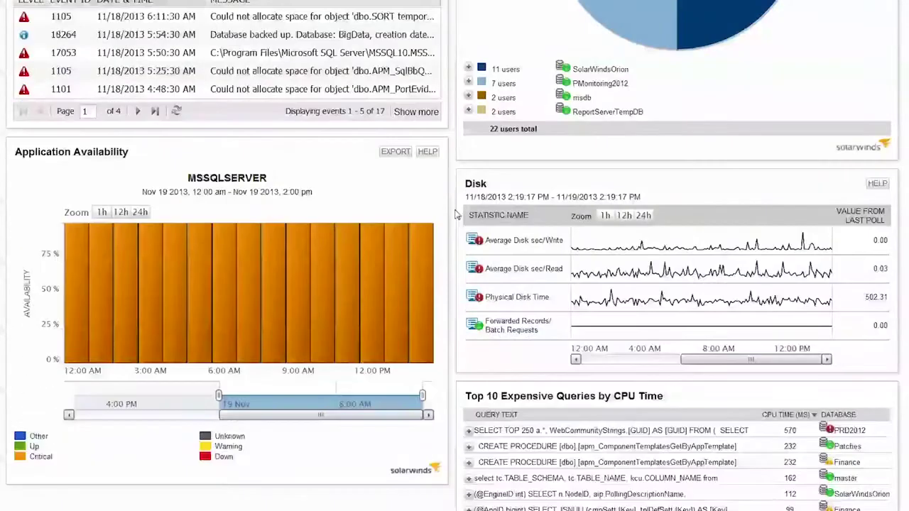
pyautogui.scroll(-1, 457, 215)
pyautogui.scroll(-1, 456, 214)
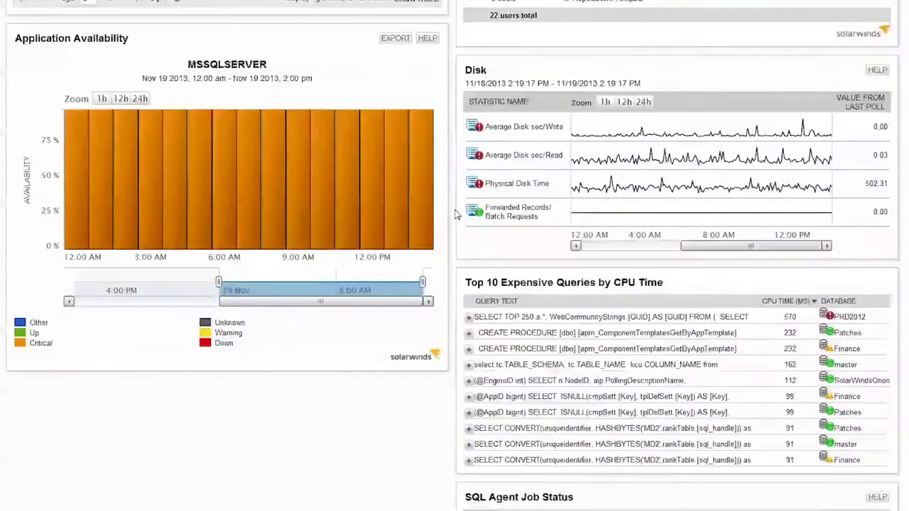
pyautogui.scroll(-1, 457, 215)
pyautogui.scroll(10, 457, 214)
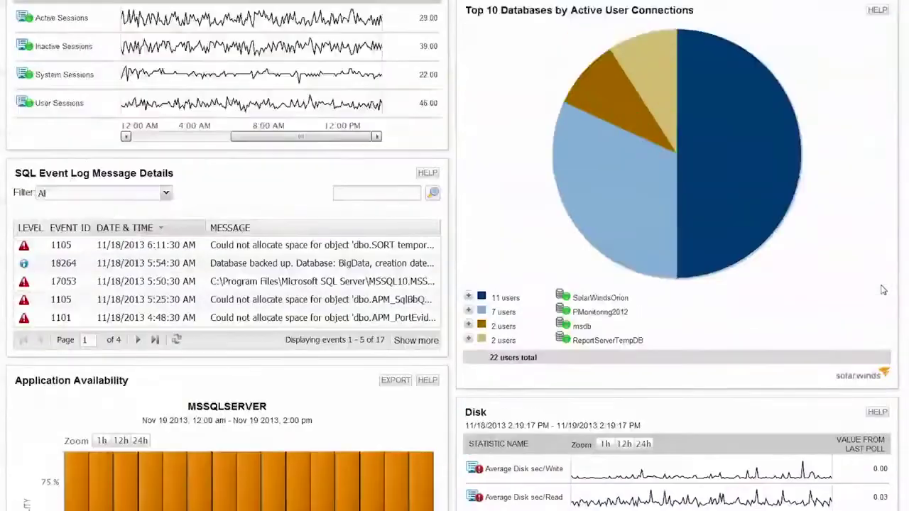
pyautogui.scroll(5, 882, 288)
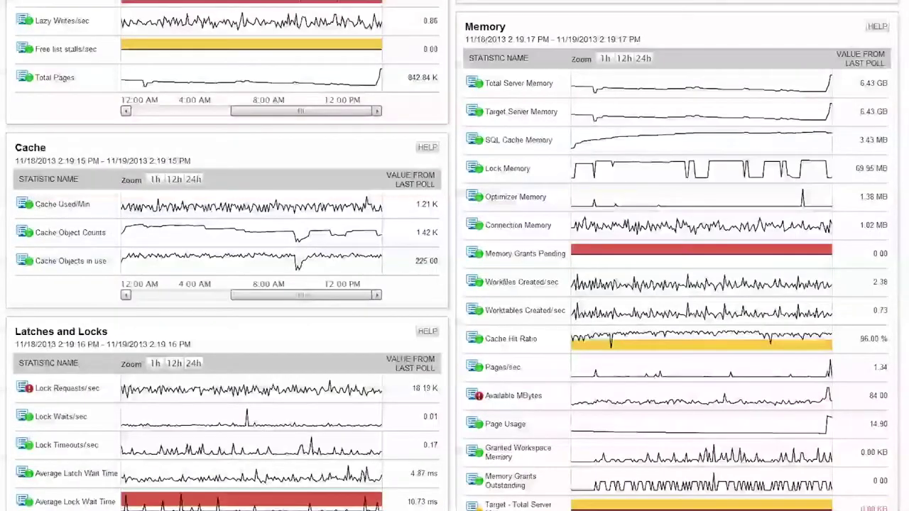
# Step: Expand the SQL Server component monitor in the MSSQLSERVER application monitor settings to show its thresholds
pyautogui.moveTo(605, 84)
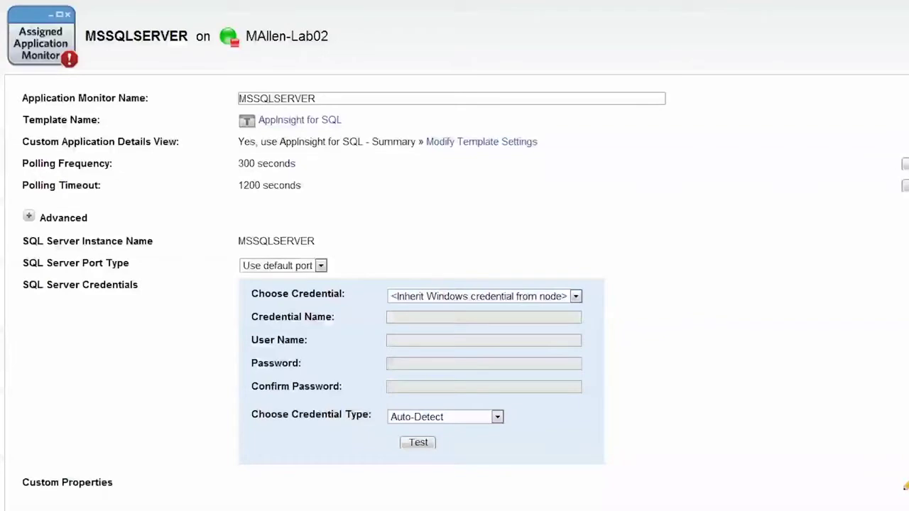
pyautogui.scroll(-6, 454, 284)
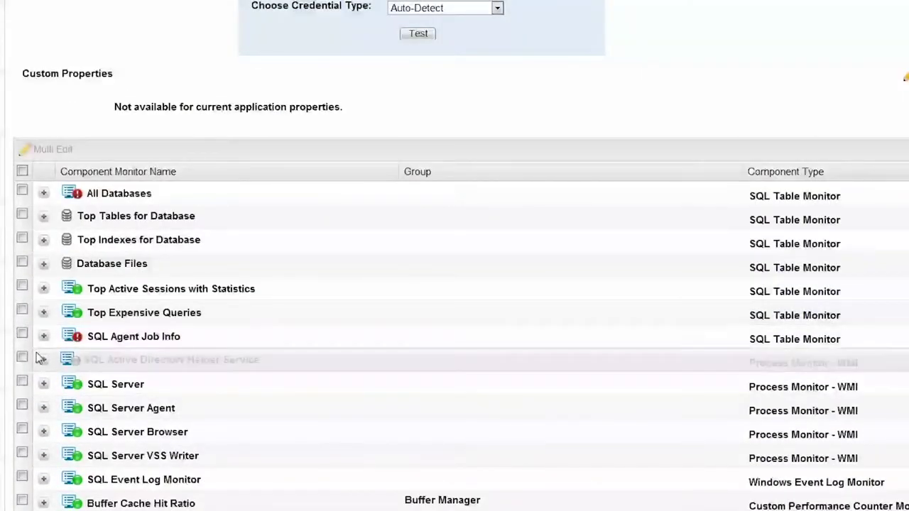
pyautogui.click(43, 384)
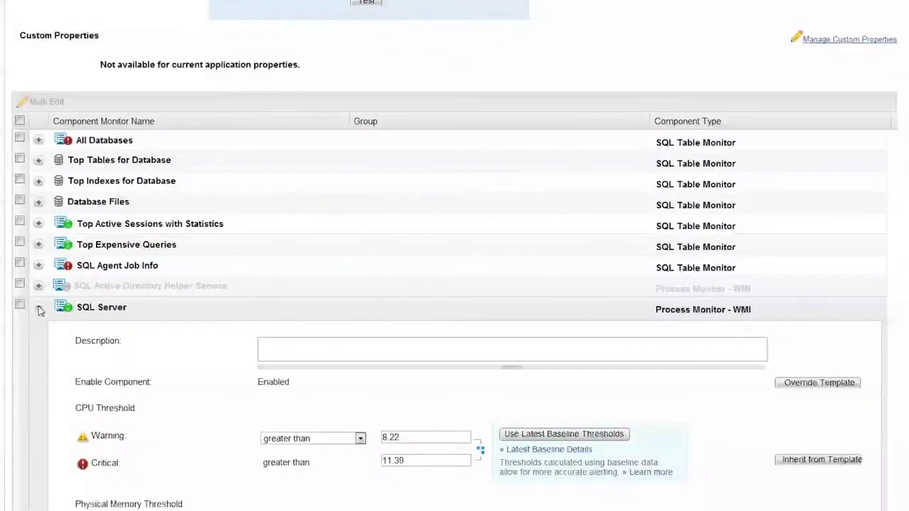
pyautogui.scroll(-3, 39, 310)
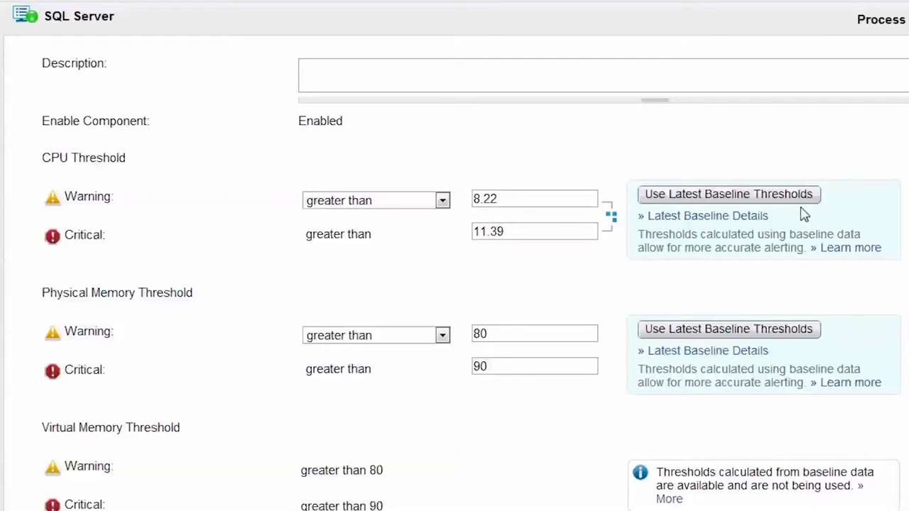
# Step: Open the latest baseline details for the CPU threshold and set the daytime 2σ value of 4.22 as the critical threshold
pyautogui.click(754, 224)
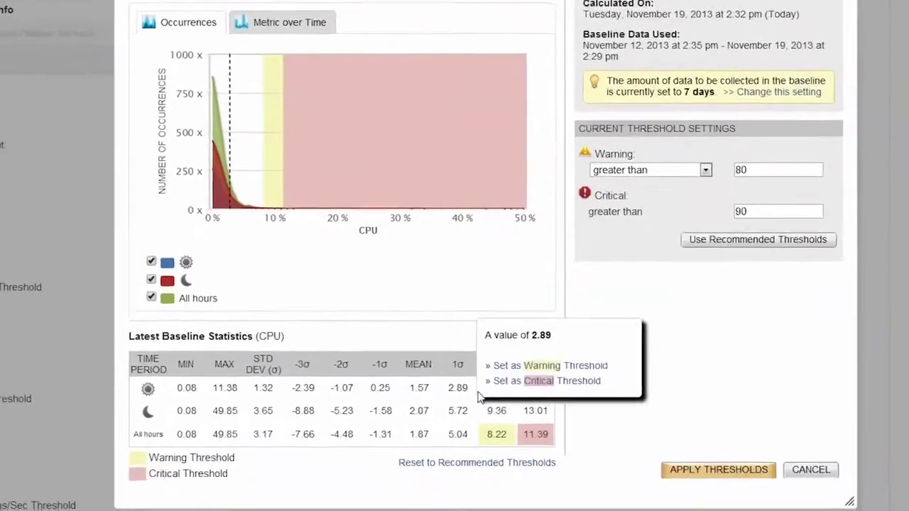
pyautogui.moveTo(474, 435)
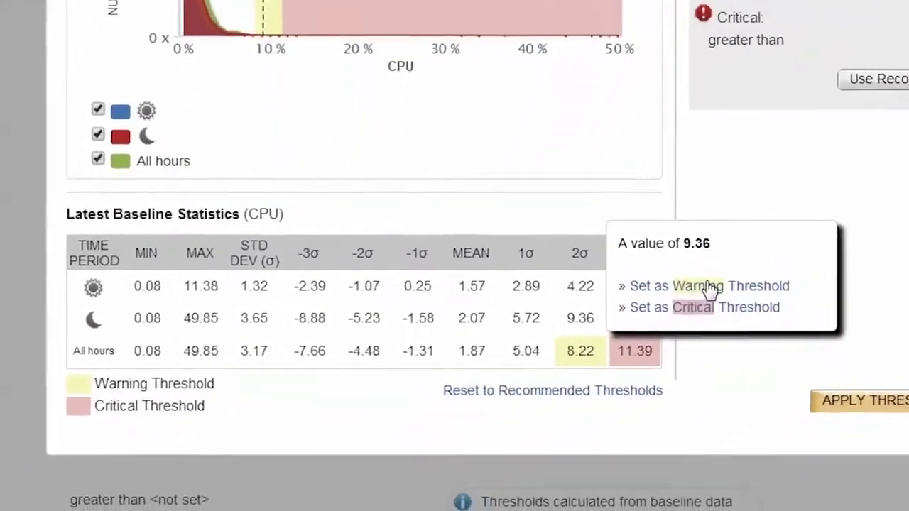
pyautogui.moveTo(593, 297)
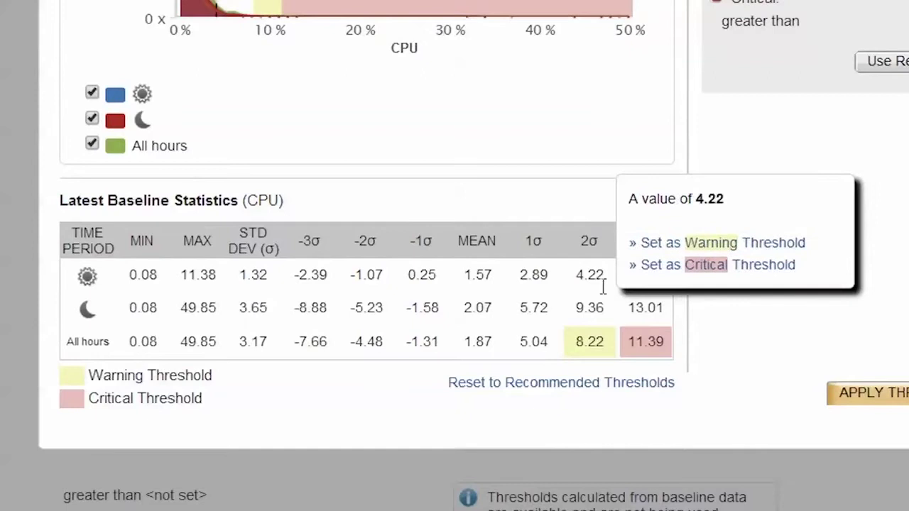
pyautogui.click(679, 269)
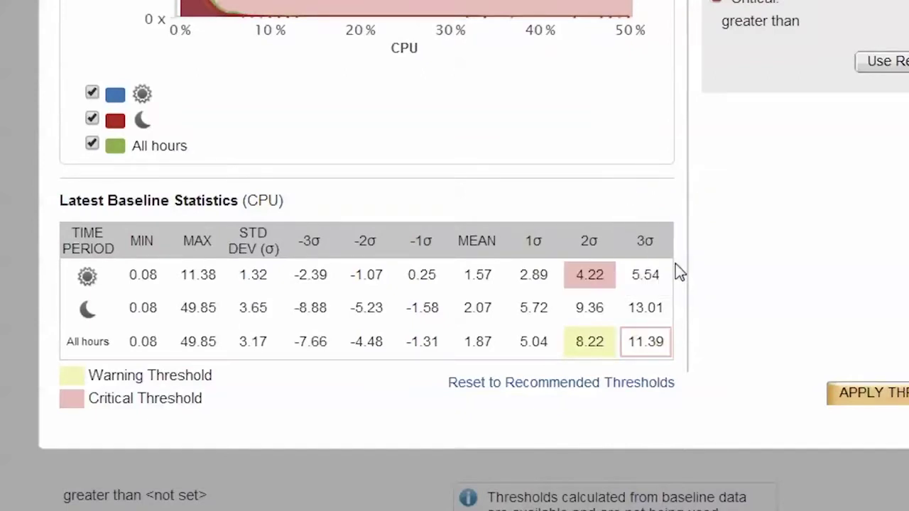
# Step: Set the daytime 3σ value of 5.54 as the CPU warning threshold and display the baseline's metric over time graph
pyautogui.moveTo(662, 278)
pyautogui.click(739, 244)
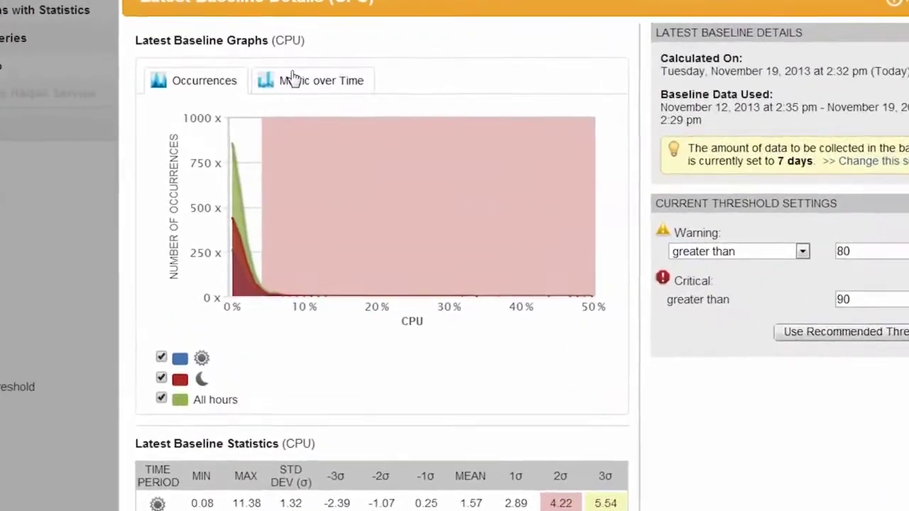
pyautogui.click(332, 91)
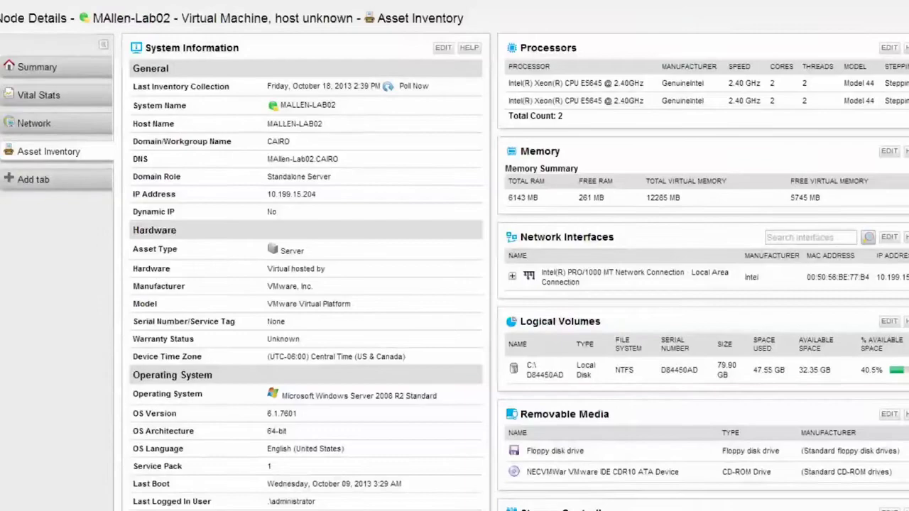
# Step: Review the lab virtual machine's asset inventory, including Windows updates, hard drives, peripherals, software, drivers and operating system updates
pyautogui.scroll(-6, 455, 256)
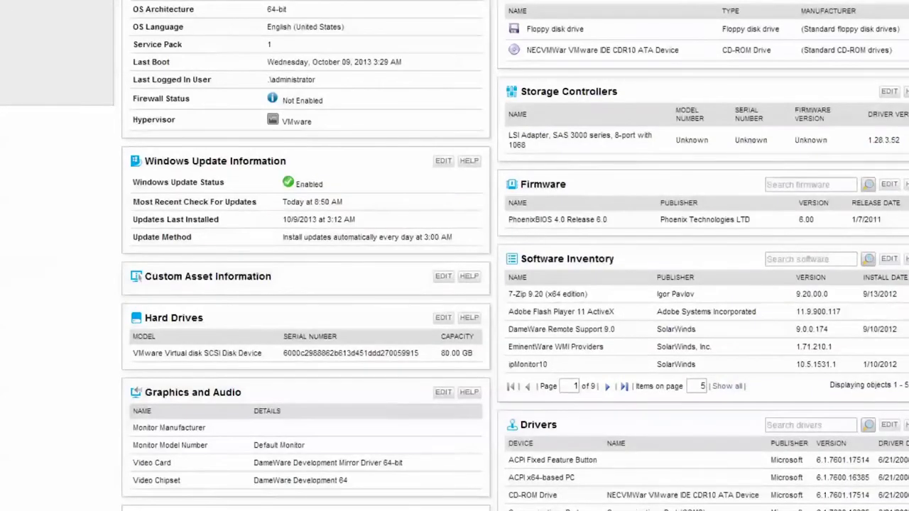
pyautogui.scroll(-5, 454, 256)
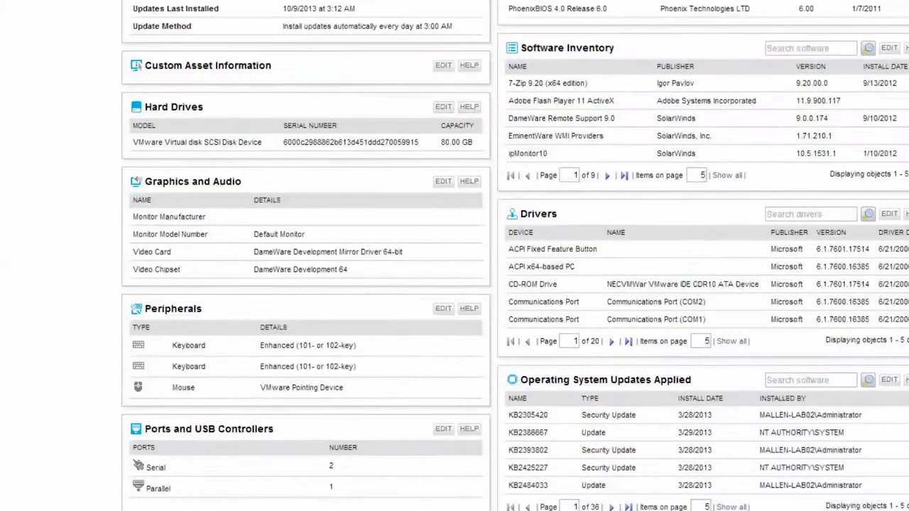
pyautogui.scroll(-4, 455, 256)
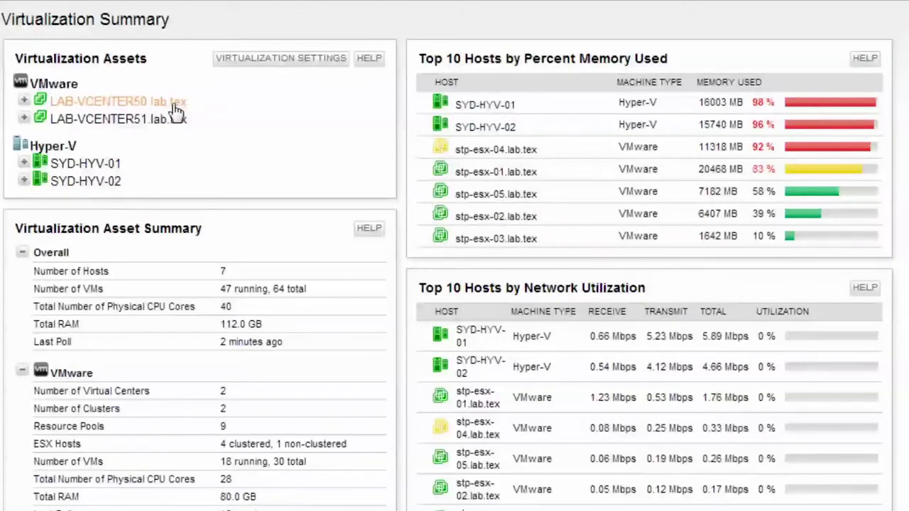
# Step: Open the LAB-VCENTER50.lab.tex details and expand St.Petersburg and its ESX 4.0 Cluster down to the virtual machines of stp-esx-02.lab.tex
pyautogui.moveTo(177, 111)
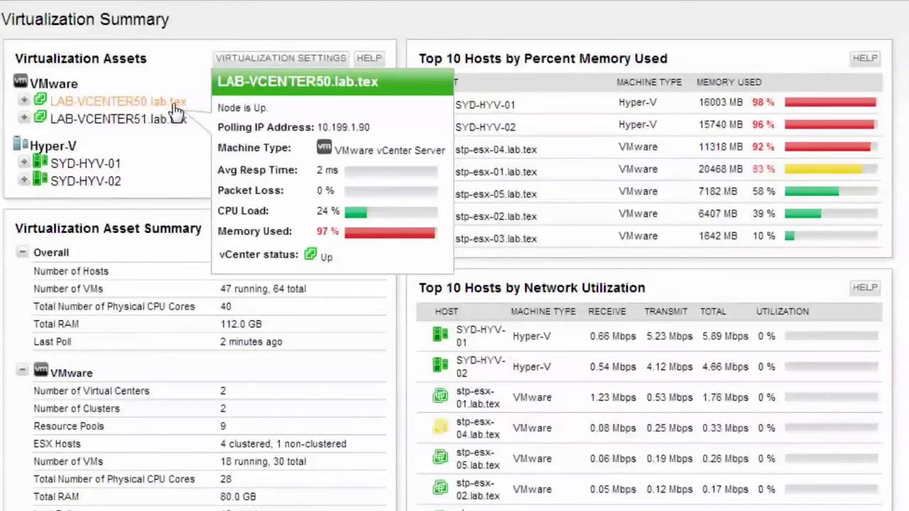
pyautogui.click(176, 108)
pyautogui.click(126, 133)
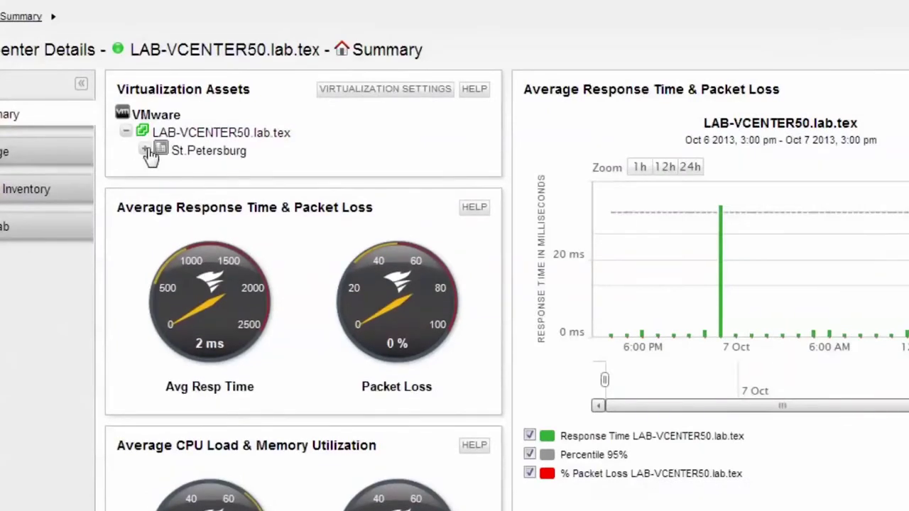
pyautogui.click(145, 151)
pyautogui.click(164, 168)
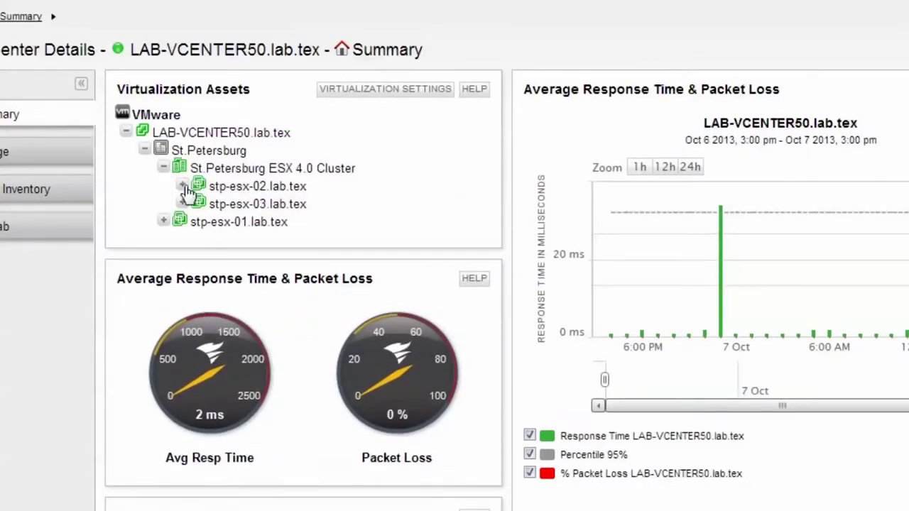
pyautogui.click(182, 186)
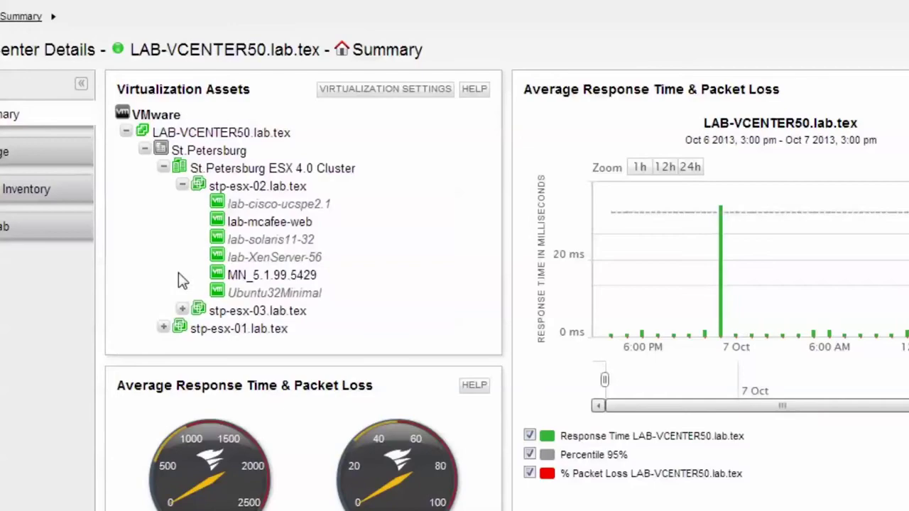
# Step: Open the stp-esx-02.lab.tex host details and examine its response time, ESX details, and VM memory, CPU and network traffic charts
pyautogui.click(246, 188)
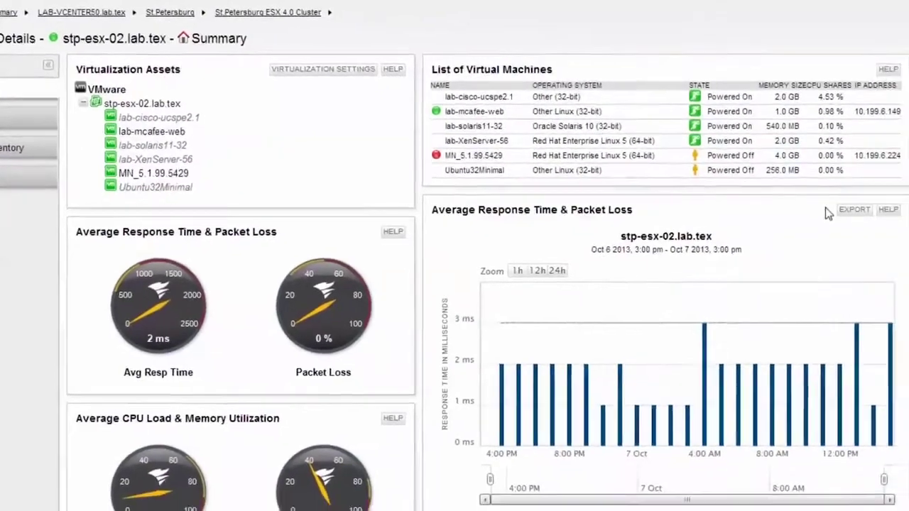
pyautogui.scroll(-5, 810, 206)
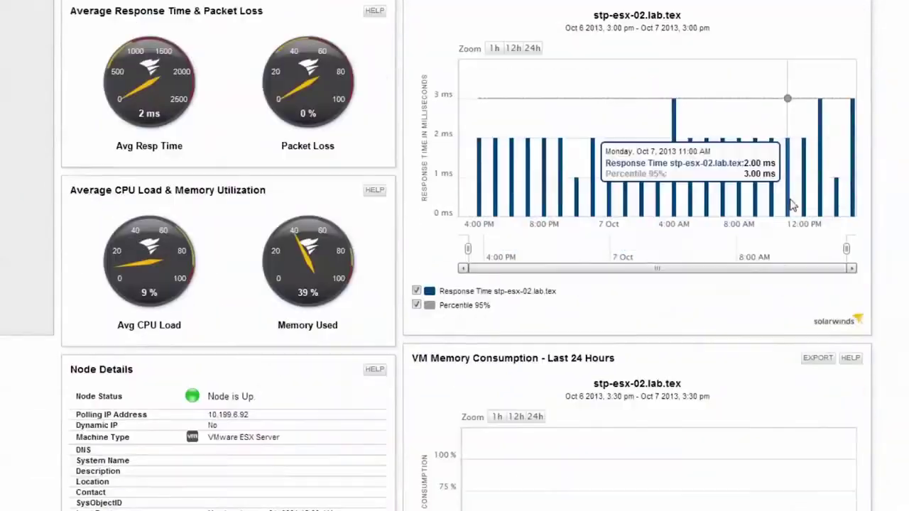
pyautogui.scroll(-1, 794, 206)
pyautogui.scroll(-2, 793, 206)
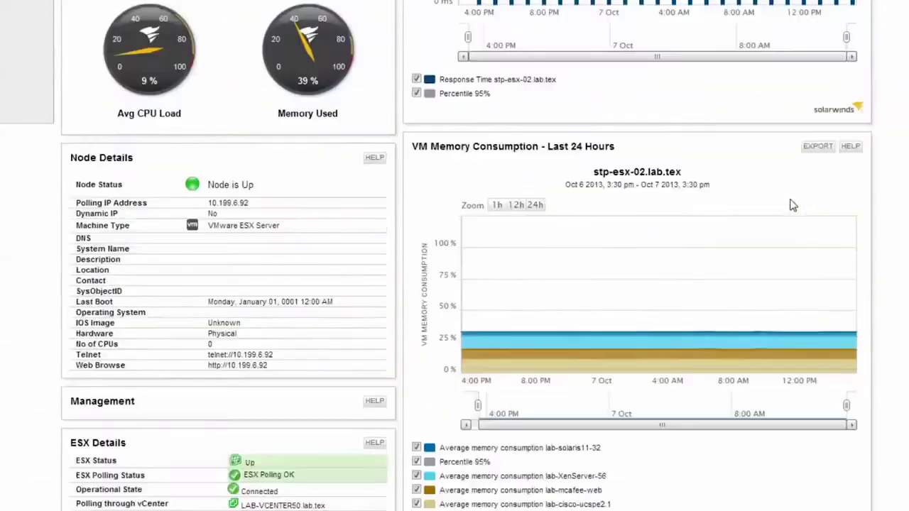
pyautogui.scroll(-5, 794, 205)
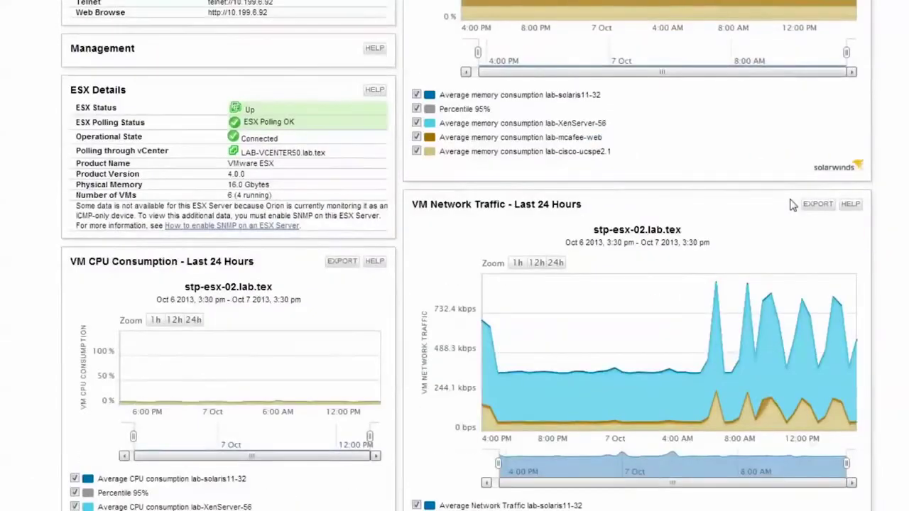